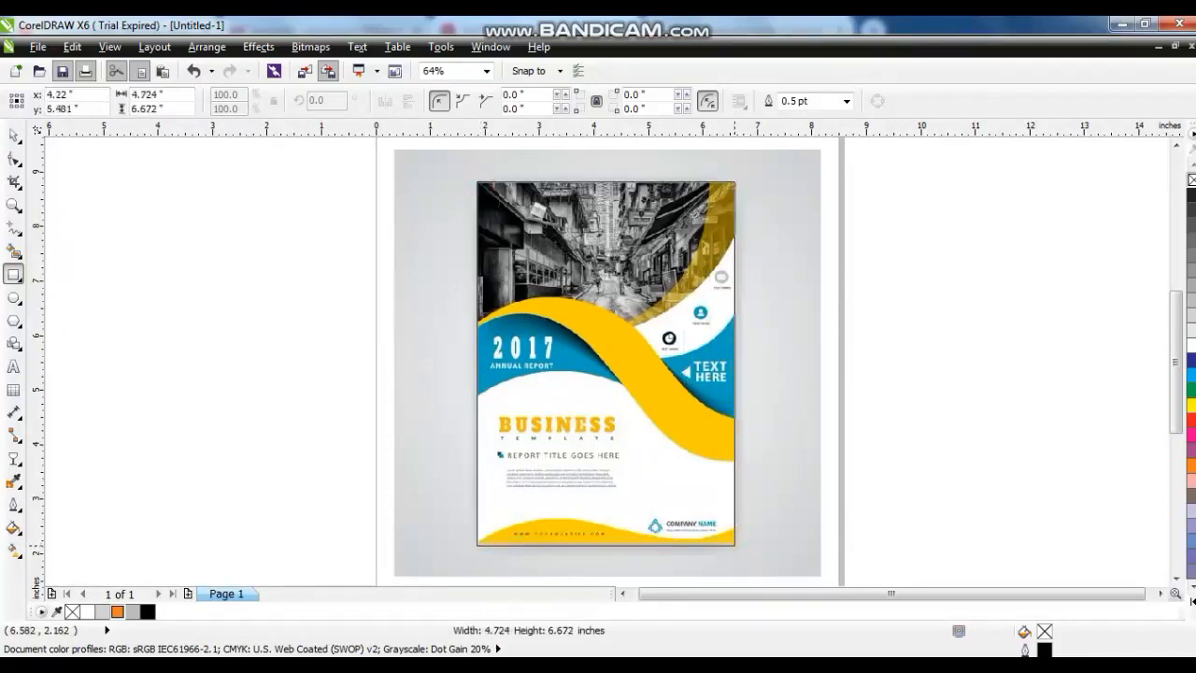
Draw a closed four-node straight-line outline about 5.1 inches wide around the yellow wave at the foot of the cover
click(13, 205)
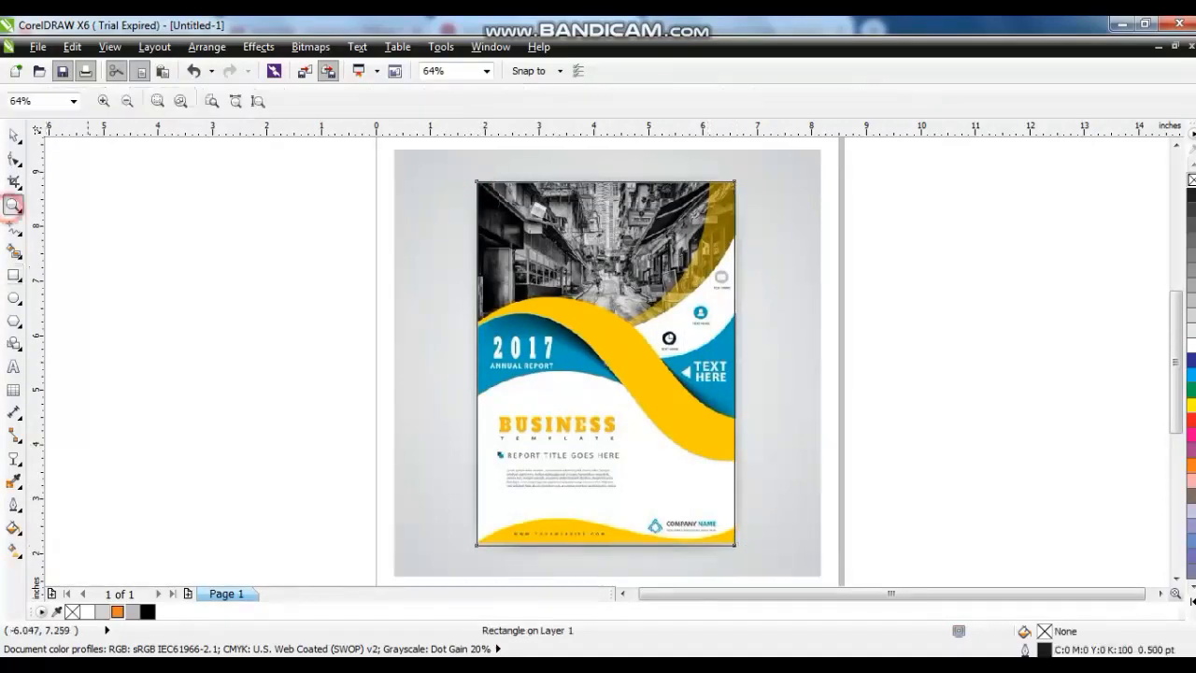
drag(422, 453, 682, 577)
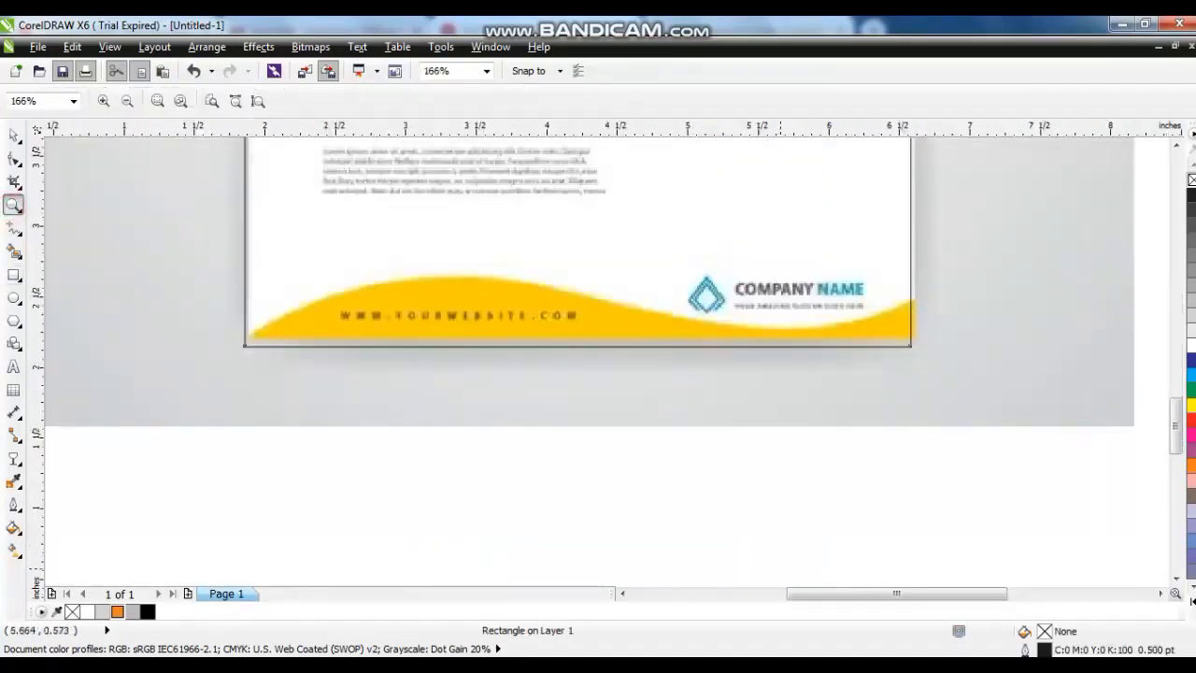
key(space)
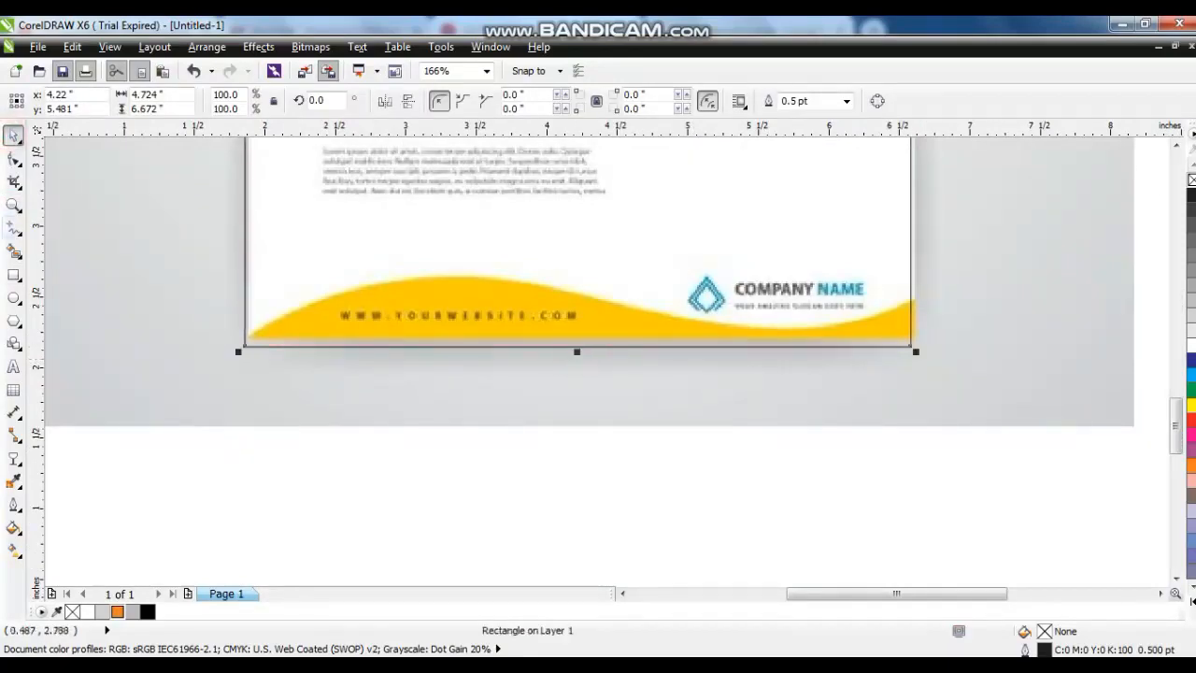
click(13, 227)
click(238, 339)
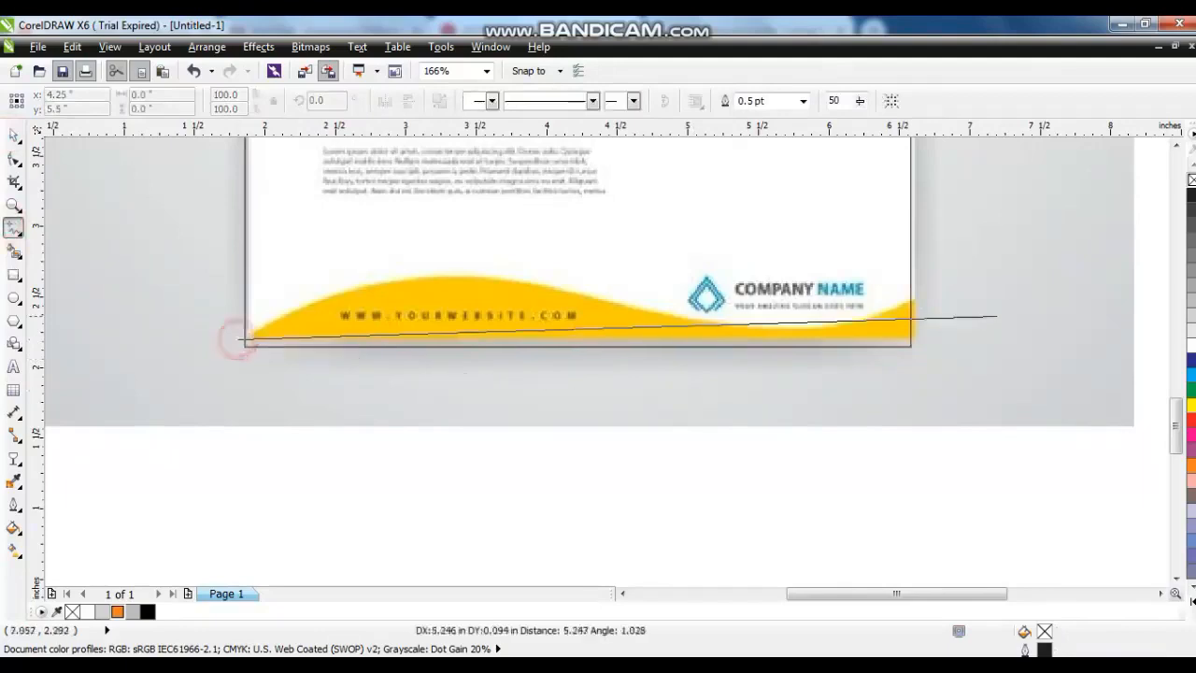
click(921, 297)
click(922, 296)
click(926, 367)
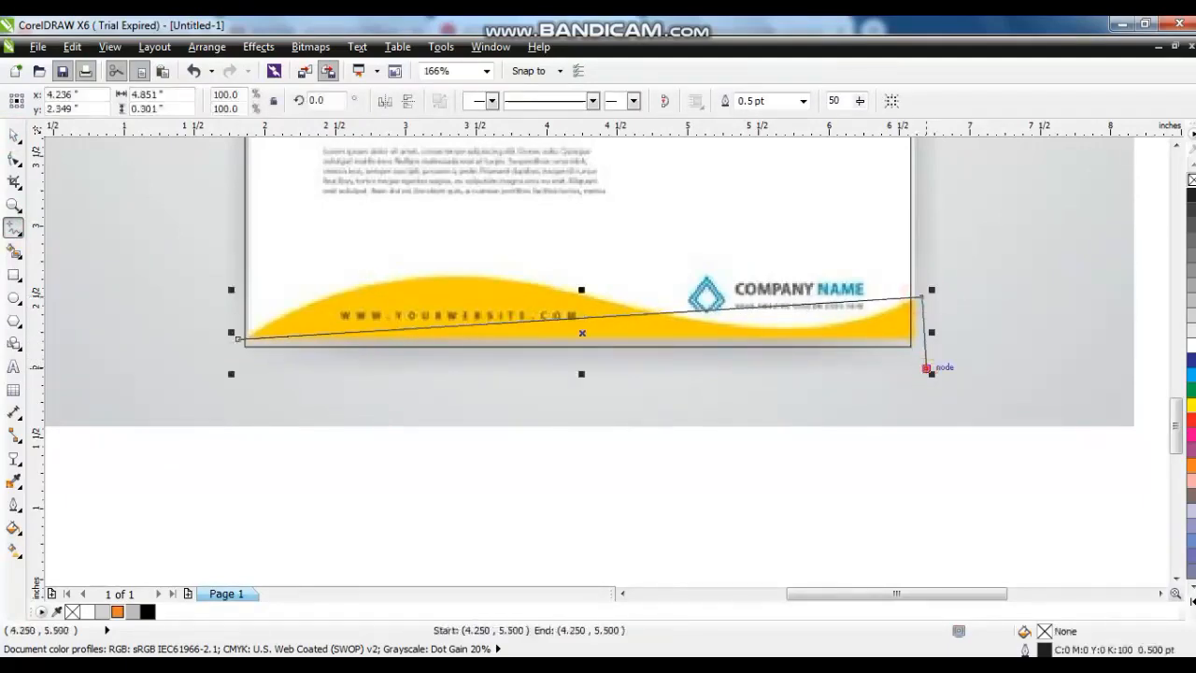
click(207, 367)
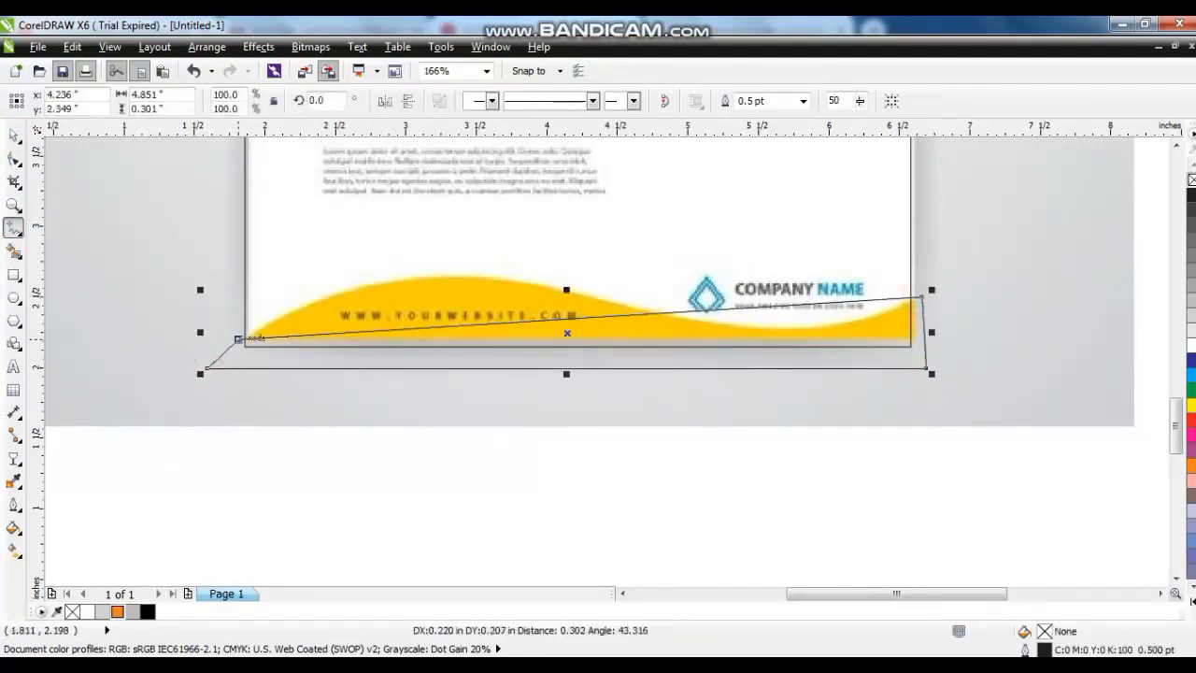
click(238, 339)
Convert all segments of the footer outline to curves and bend its upper edge to follow the yellow wave
click(14, 158)
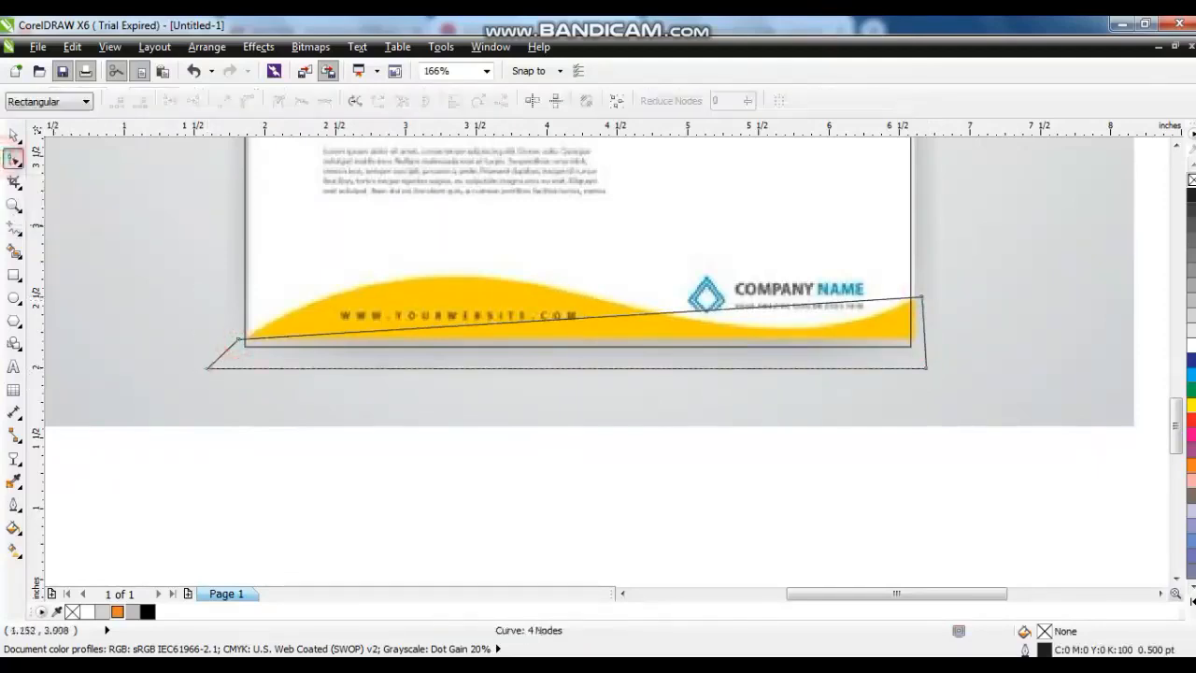
drag(143, 224, 954, 425)
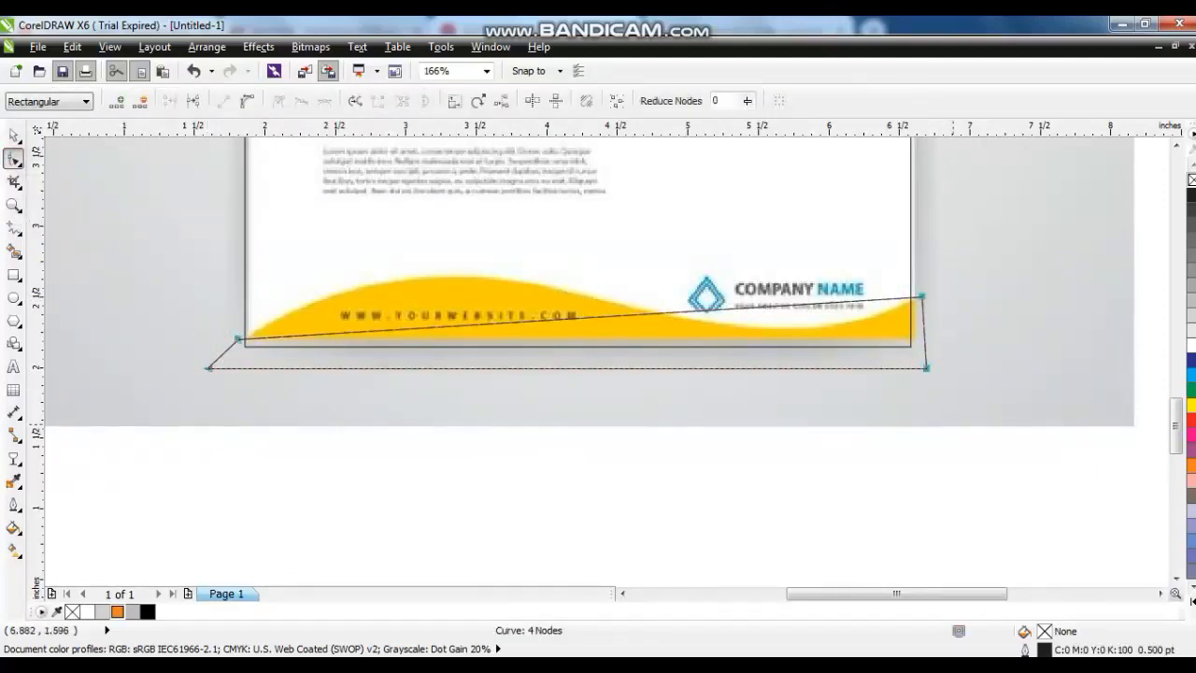
click(244, 101)
drag(1015, 265, 881, 312)
drag(697, 310, 792, 367)
drag(465, 324, 458, 191)
drag(792, 367, 730, 404)
drag(457, 191, 489, 179)
drag(728, 403, 717, 406)
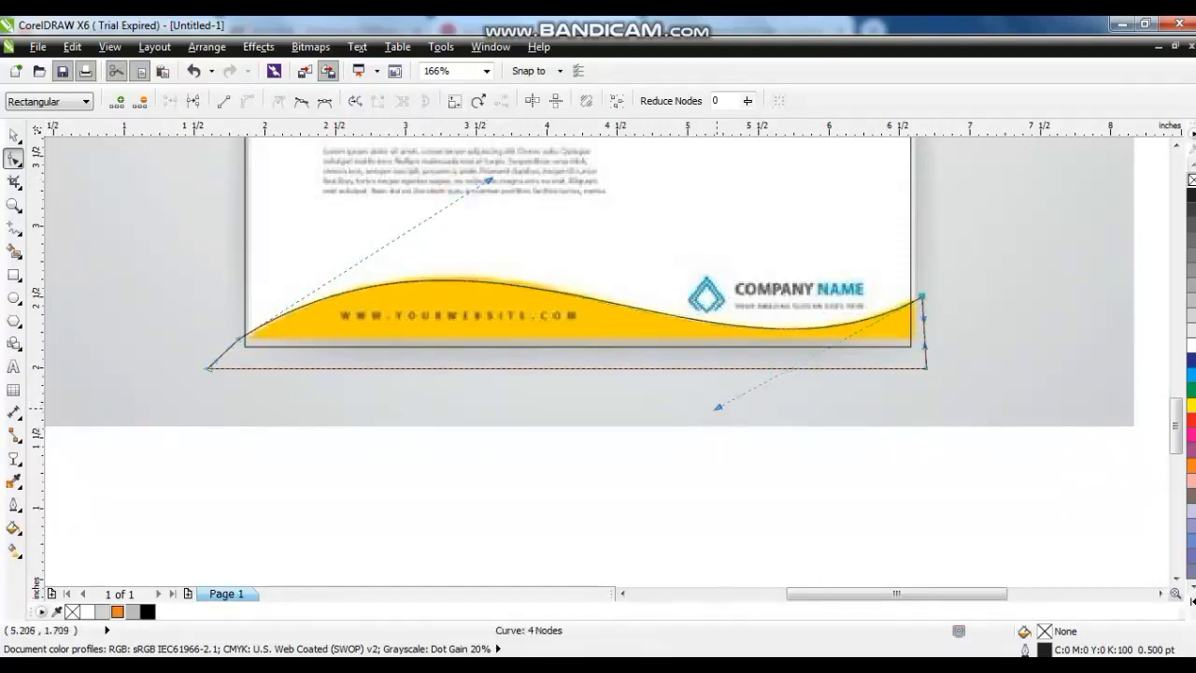
click(14, 136)
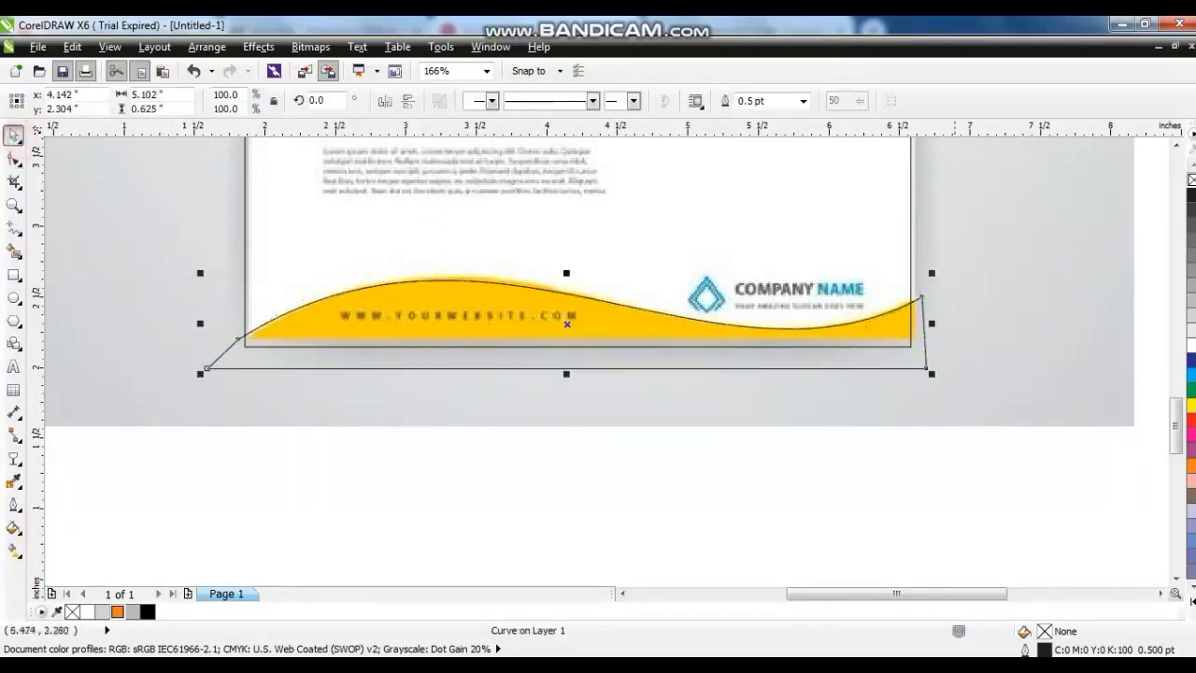
click(968, 315)
key(shift+F2)
key(Escape)
Draw a closed six-node straight-line outline around the large yellow ribbon across the middle of the cover, about 4.8 inches wide
click(14, 205)
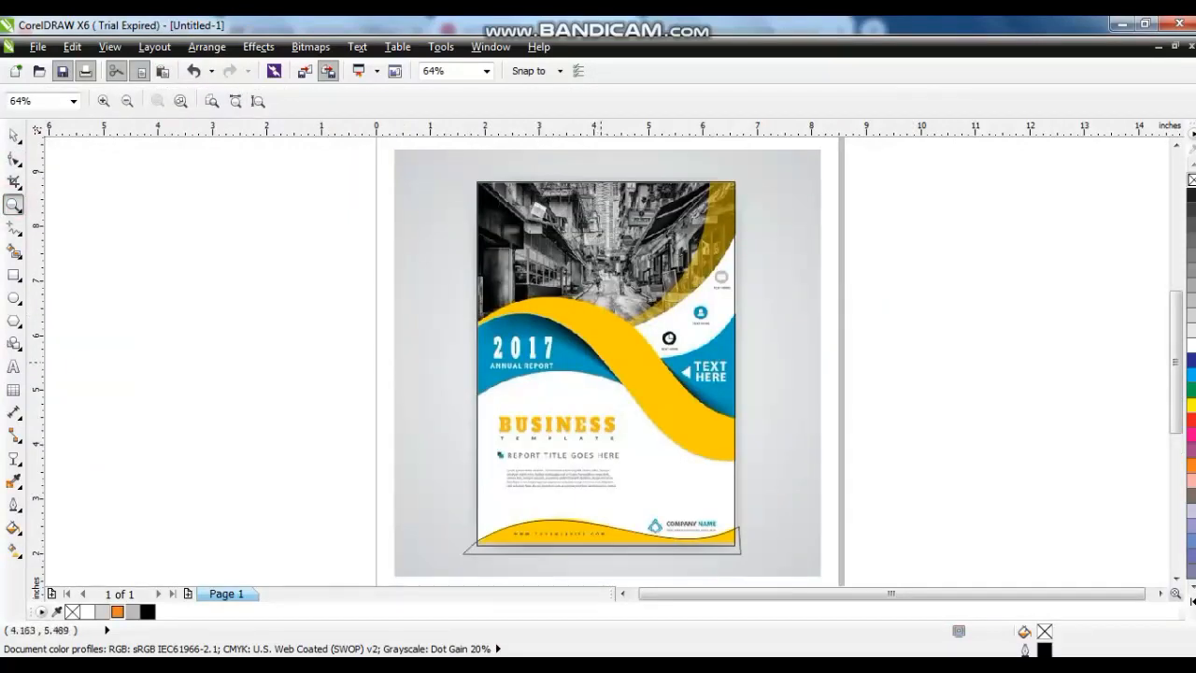
drag(404, 246, 832, 506)
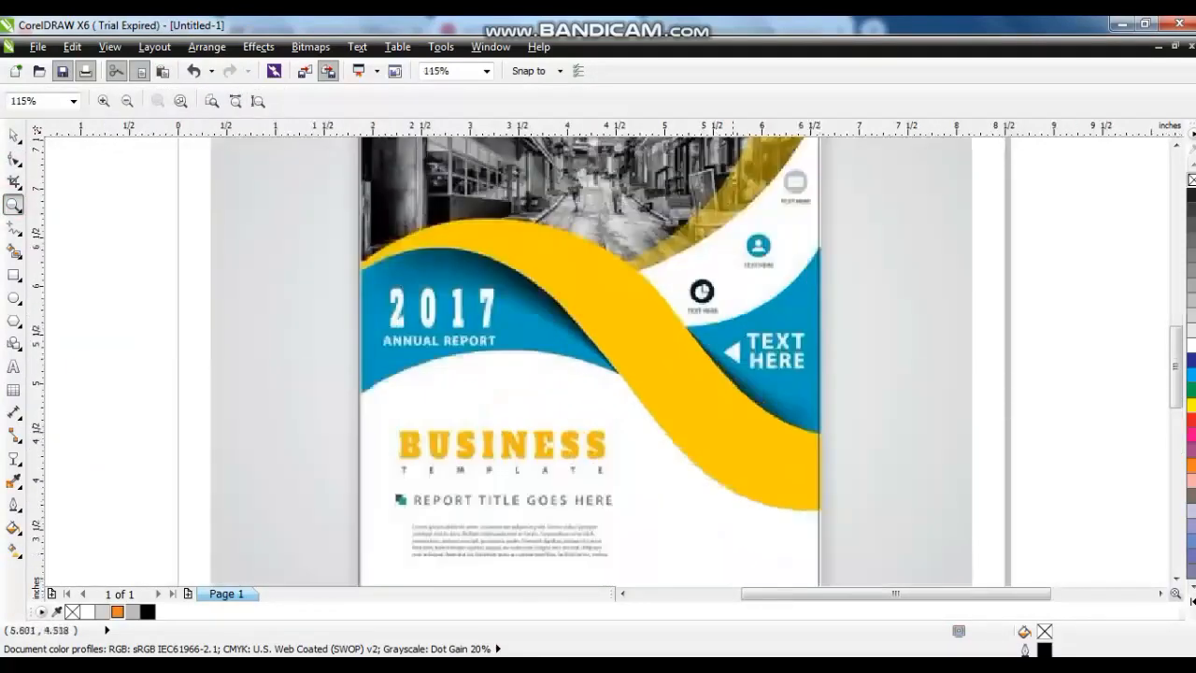
click(11, 227)
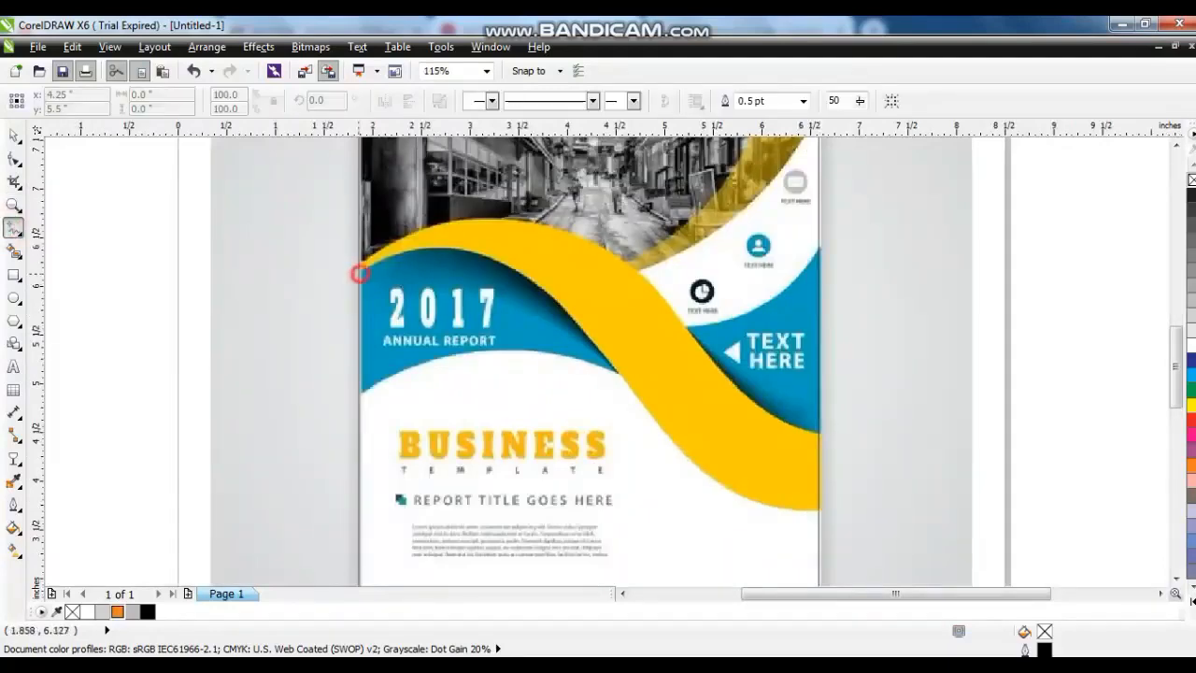
click(360, 273)
click(626, 381)
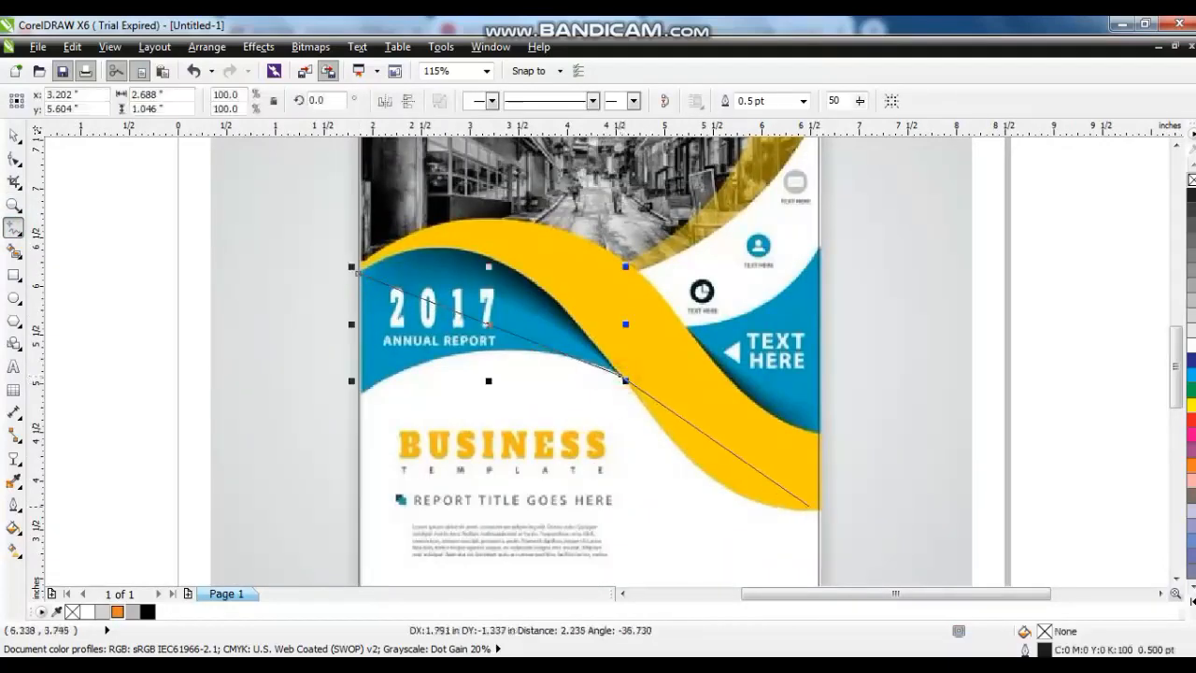
click(830, 514)
click(822, 431)
click(635, 271)
click(358, 270)
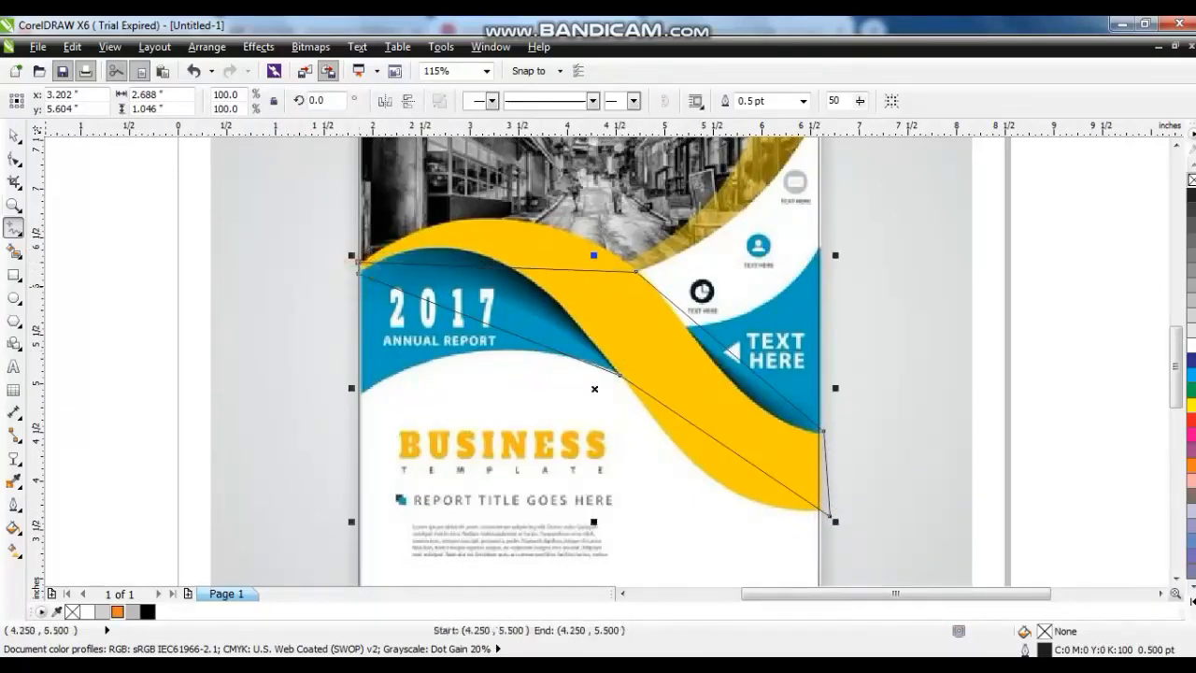
Convert the ribbon outline's segments to curves and bend its upper edge along the top of the yellow ribbon
click(14, 158)
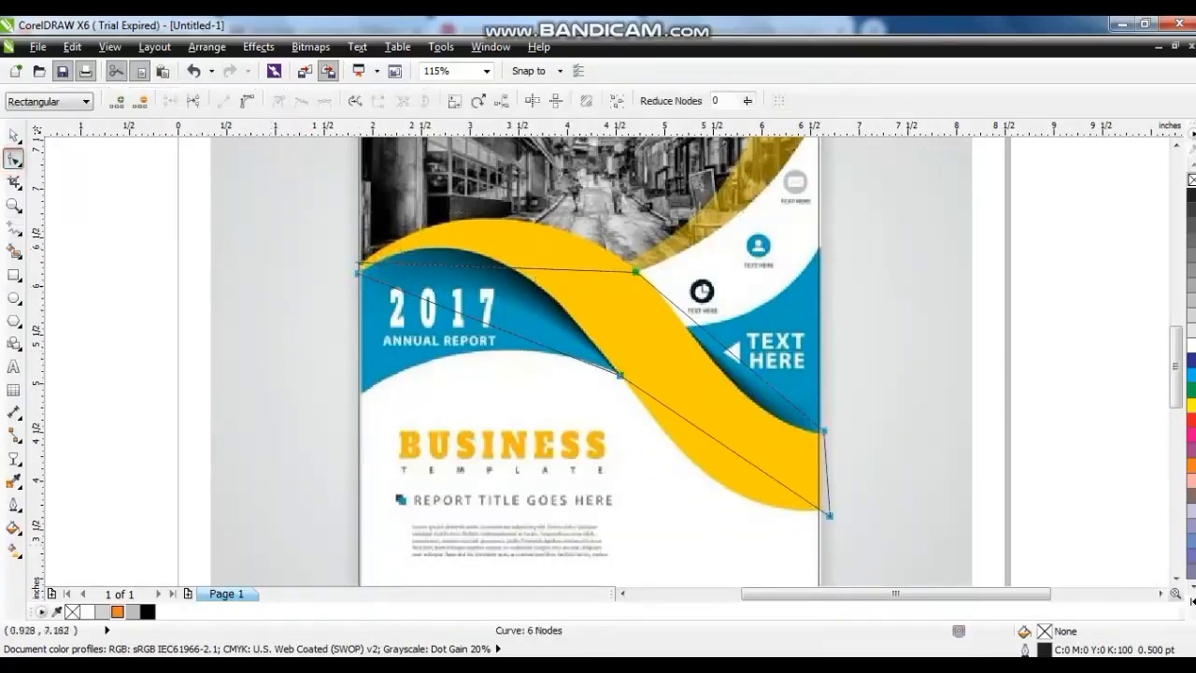
click(246, 101)
drag(850, 389, 788, 457)
drag(761, 380, 730, 421)
drag(648, 253, 540, 217)
drag(453, 267, 486, 219)
drag(688, 264, 606, 284)
drag(552, 211, 554, 204)
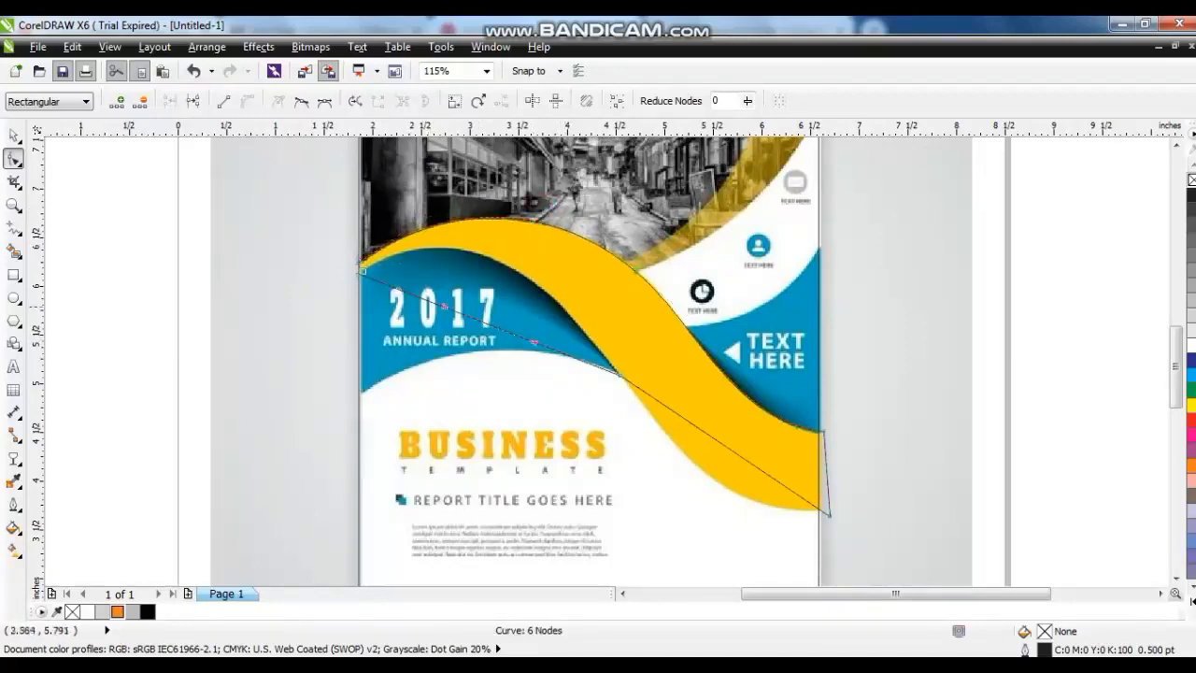
Bend the two lower segments of the ribbon outline to follow the underside of the yellow ribbon
drag(445, 305, 561, 302)
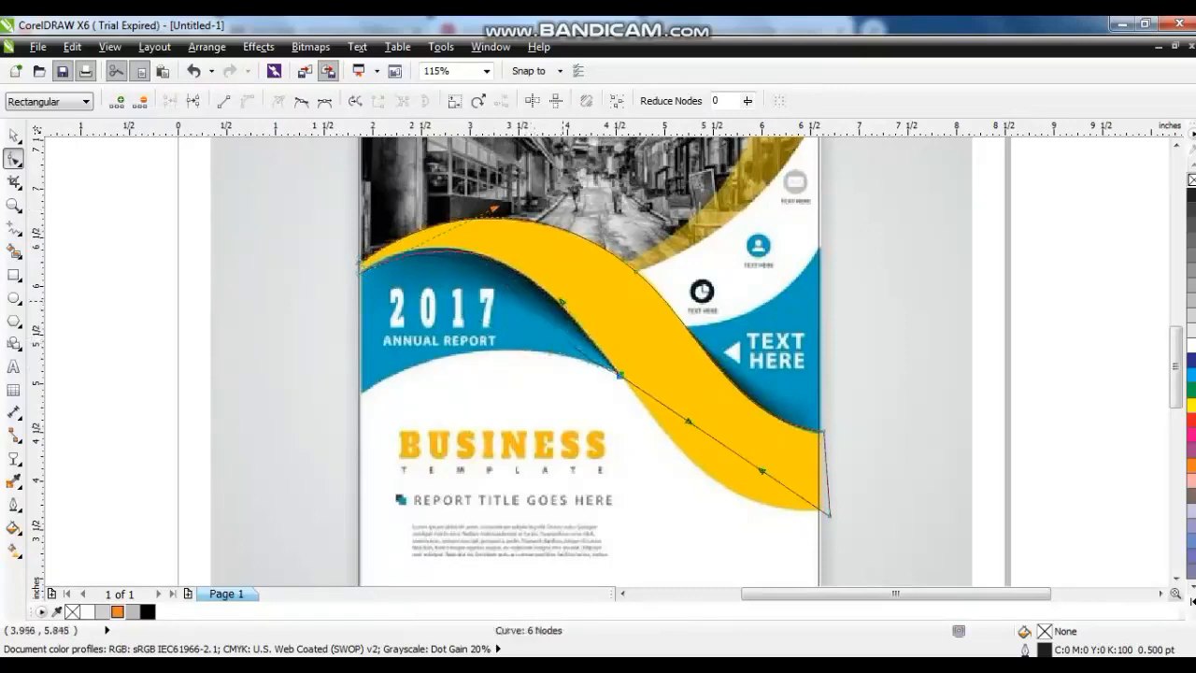
drag(497, 210, 469, 204)
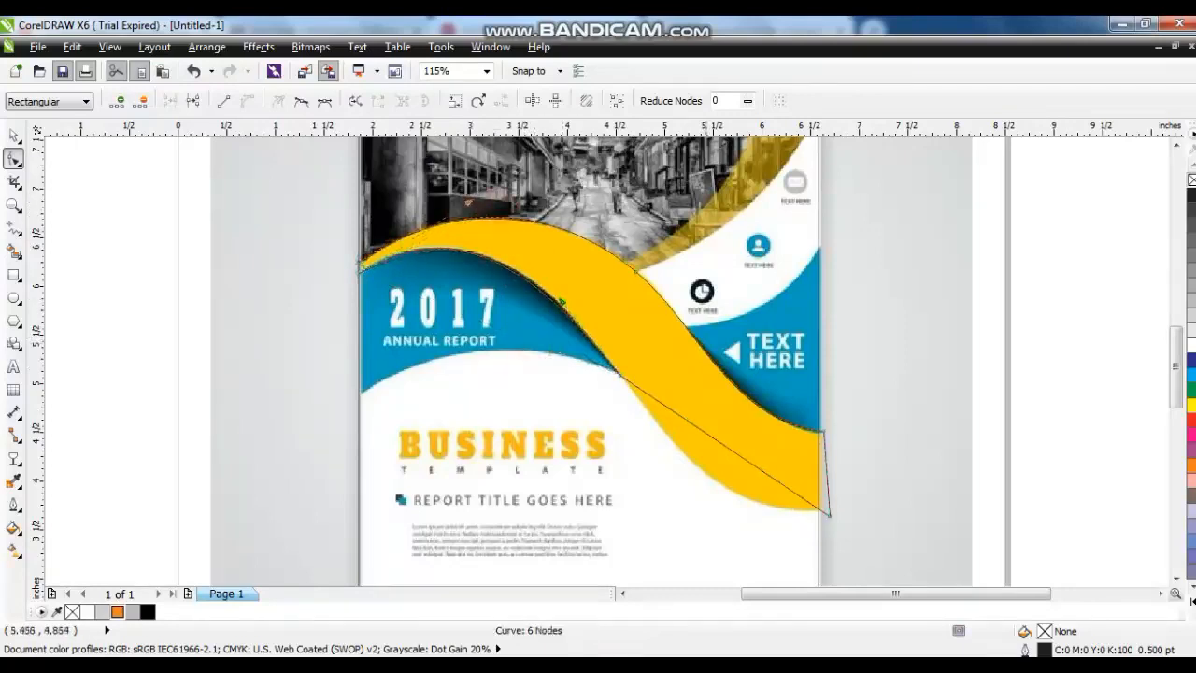
drag(562, 302, 566, 300)
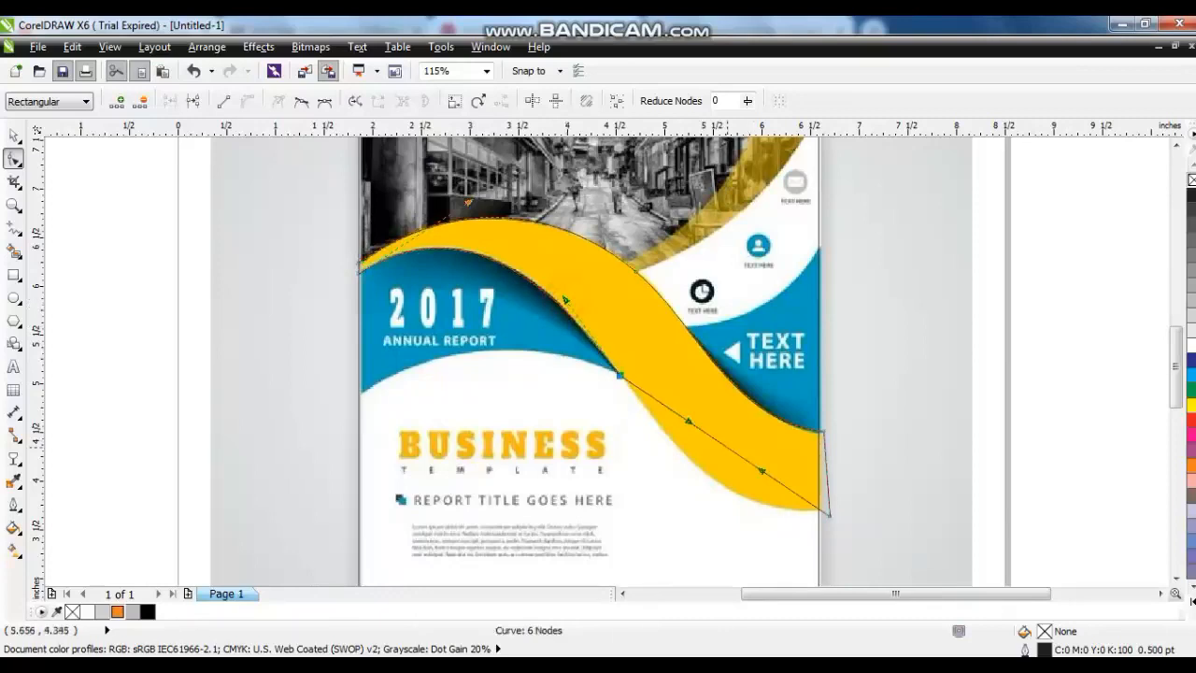
drag(762, 470, 743, 490)
drag(689, 421, 682, 460)
drag(743, 490, 739, 513)
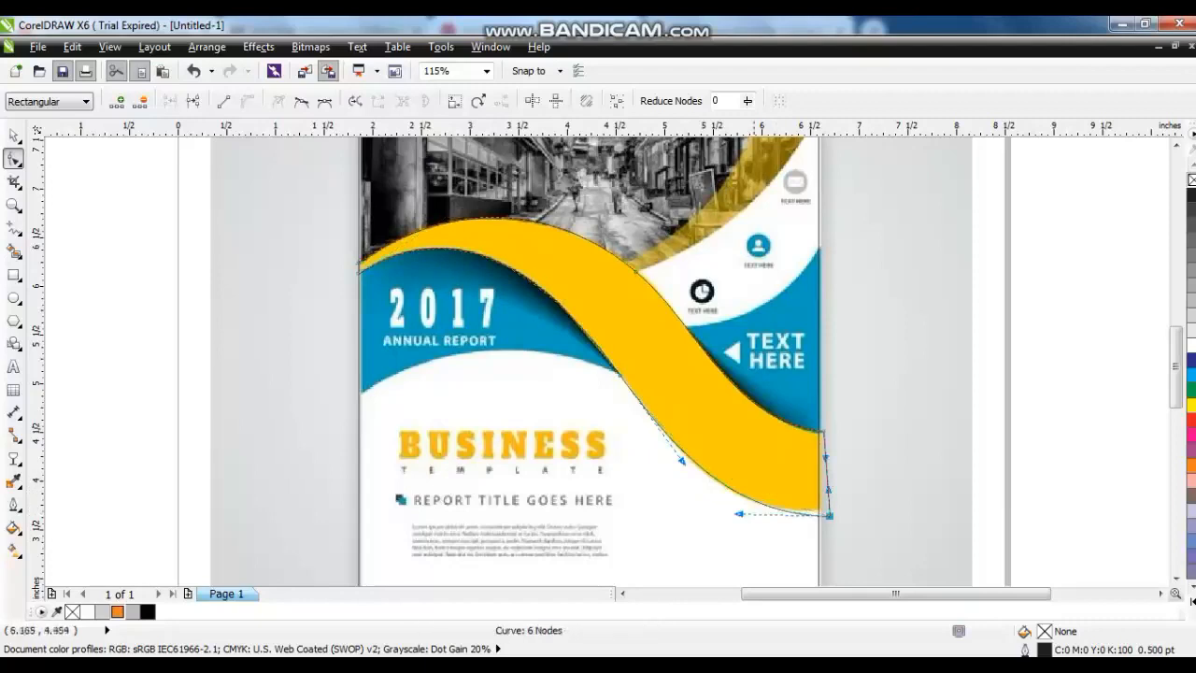
click(14, 137)
Draw a closed seven-node straight-line outline about 5.3 inches wide around both blue areas, passing behind the yellow ribbon
scroll(431, 361, down, 2)
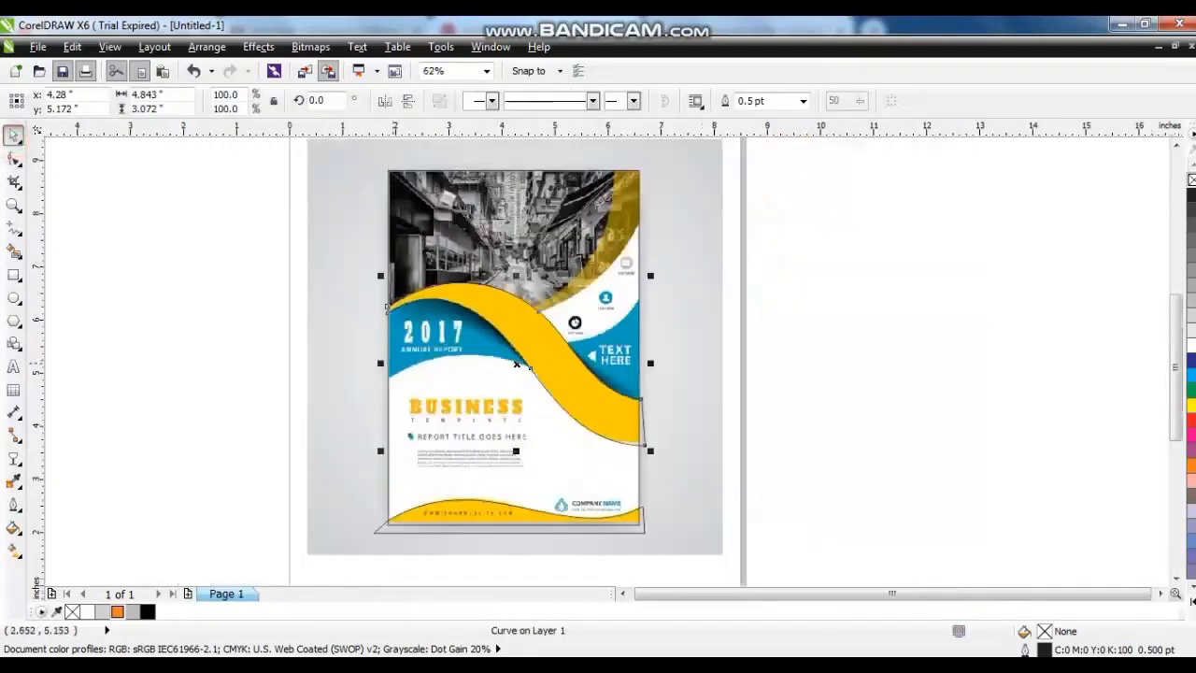
click(14, 203)
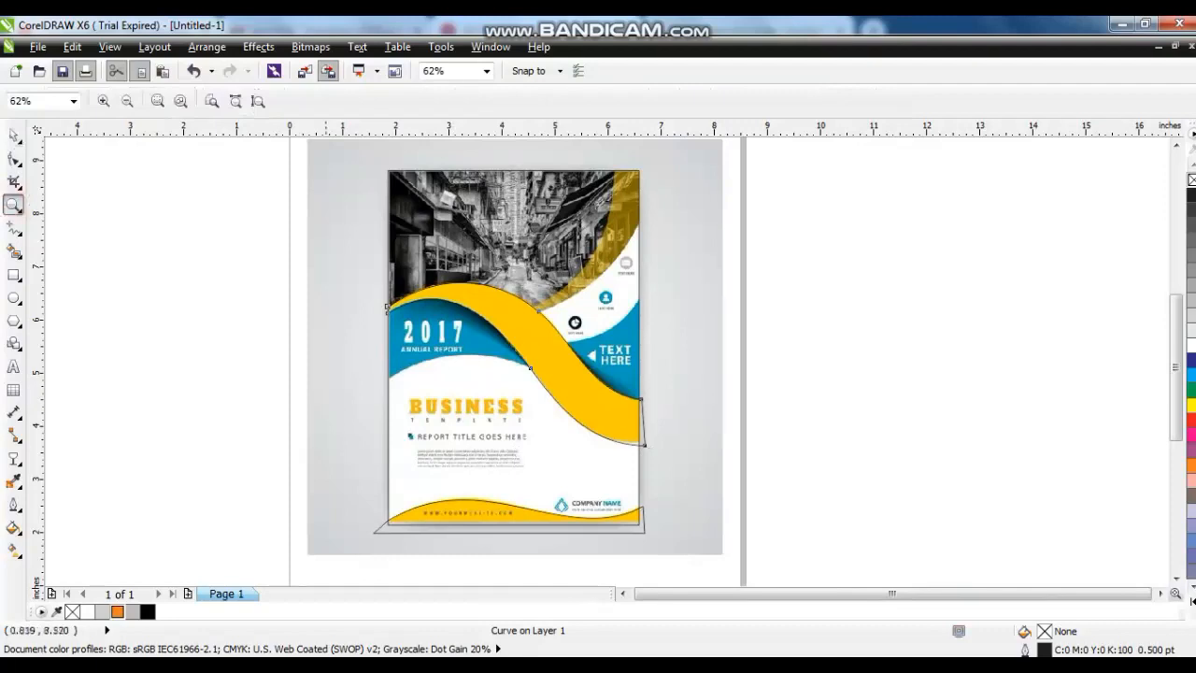
drag(328, 177, 779, 451)
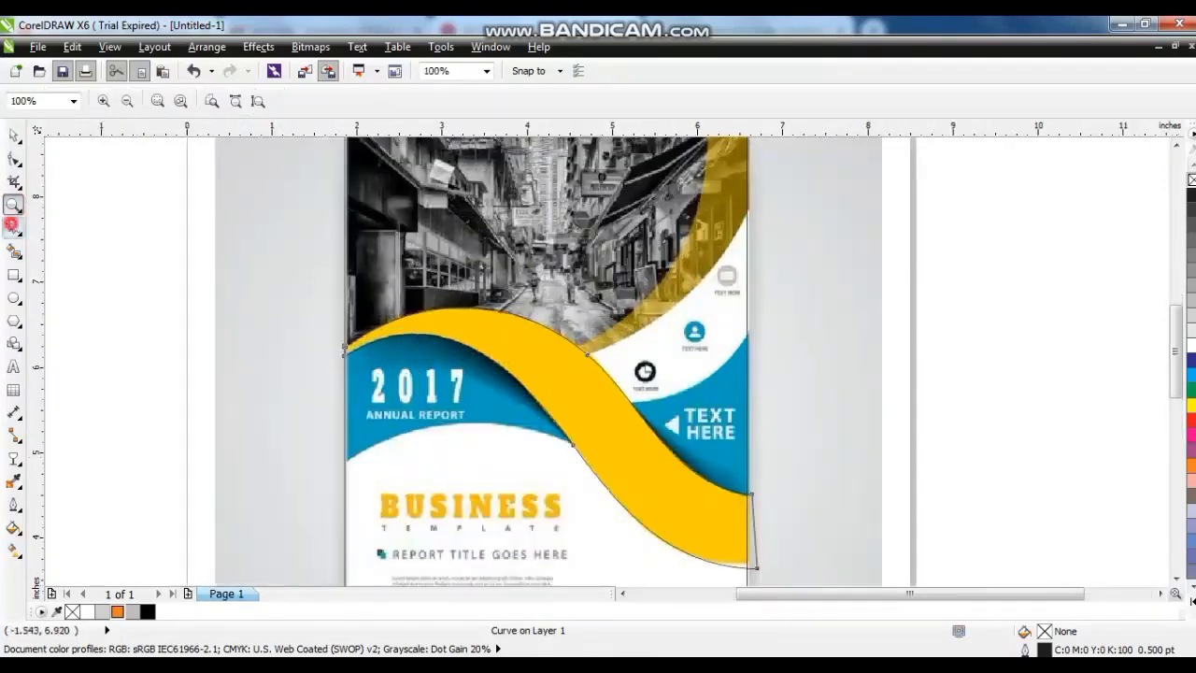
click(14, 226)
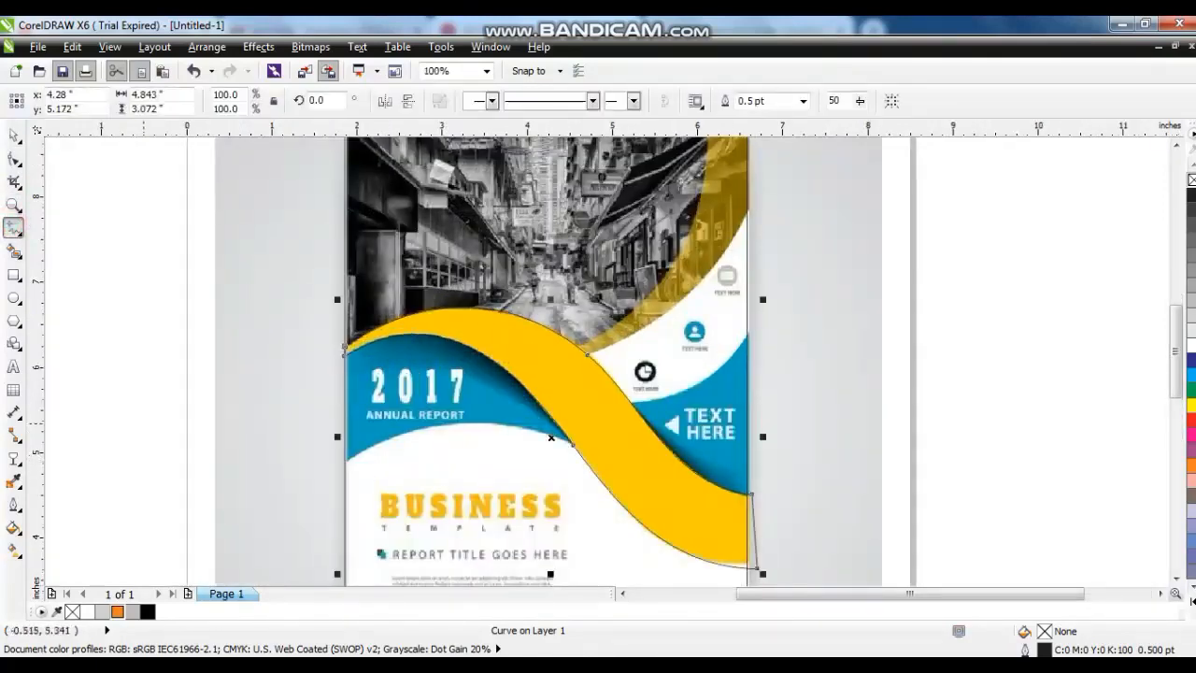
key(Escape)
click(340, 468)
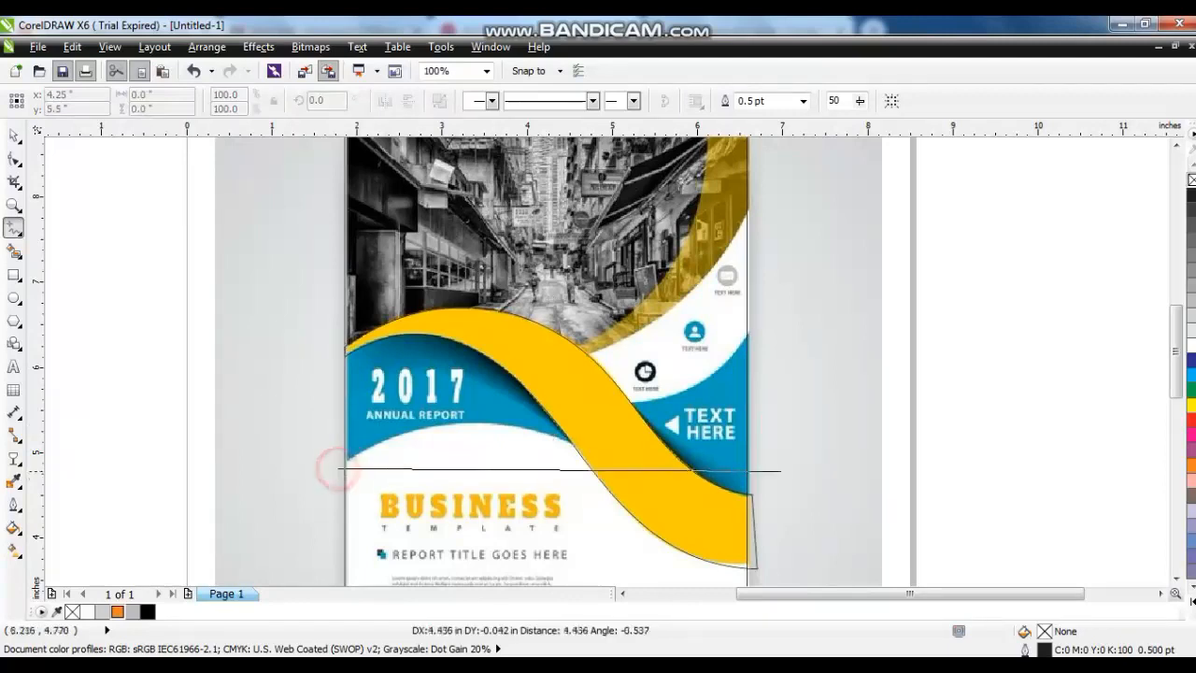
double_click(757, 504)
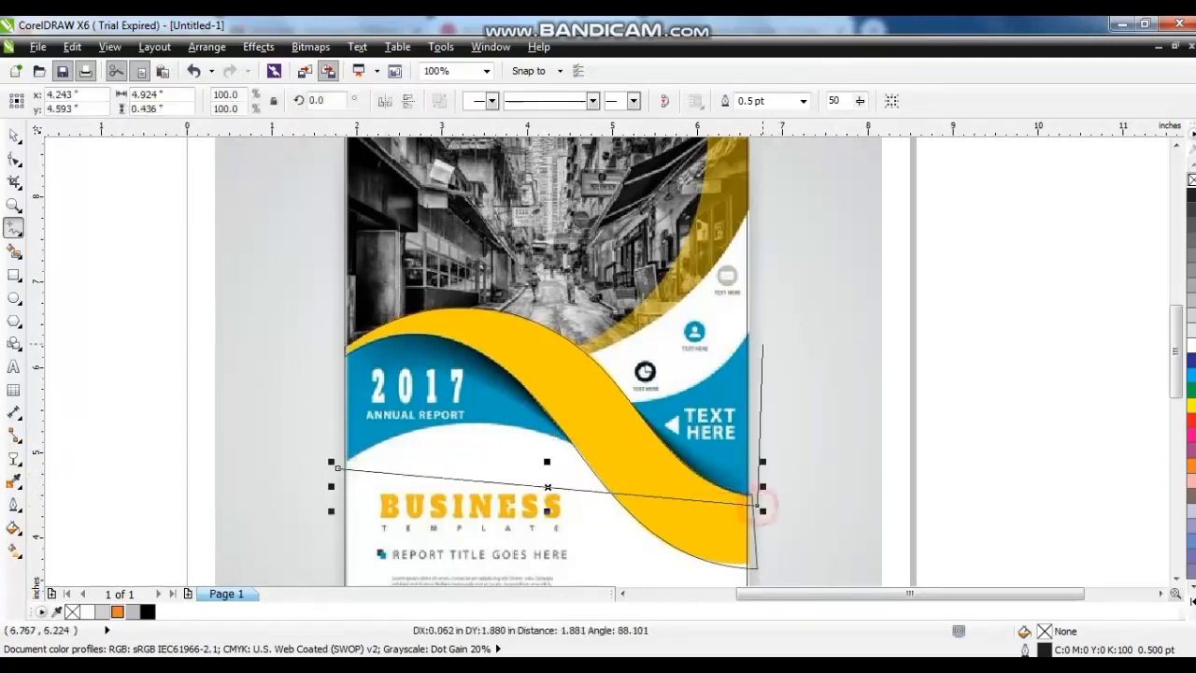
double_click(759, 327)
double_click(606, 404)
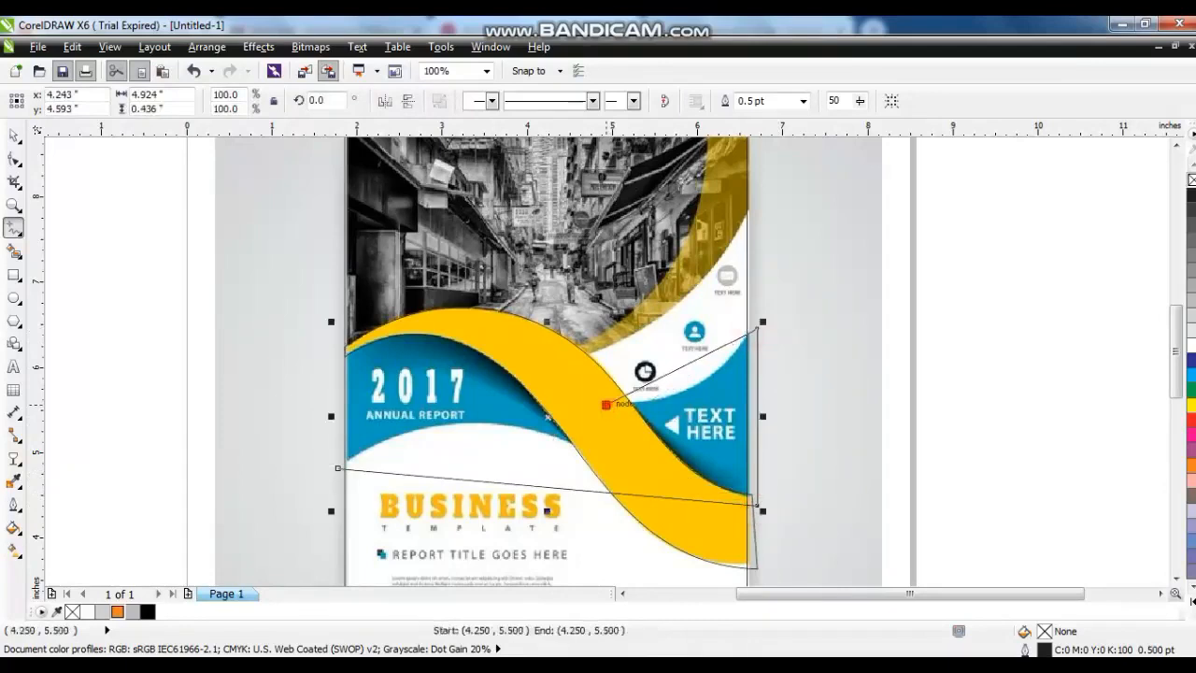
double_click(425, 322)
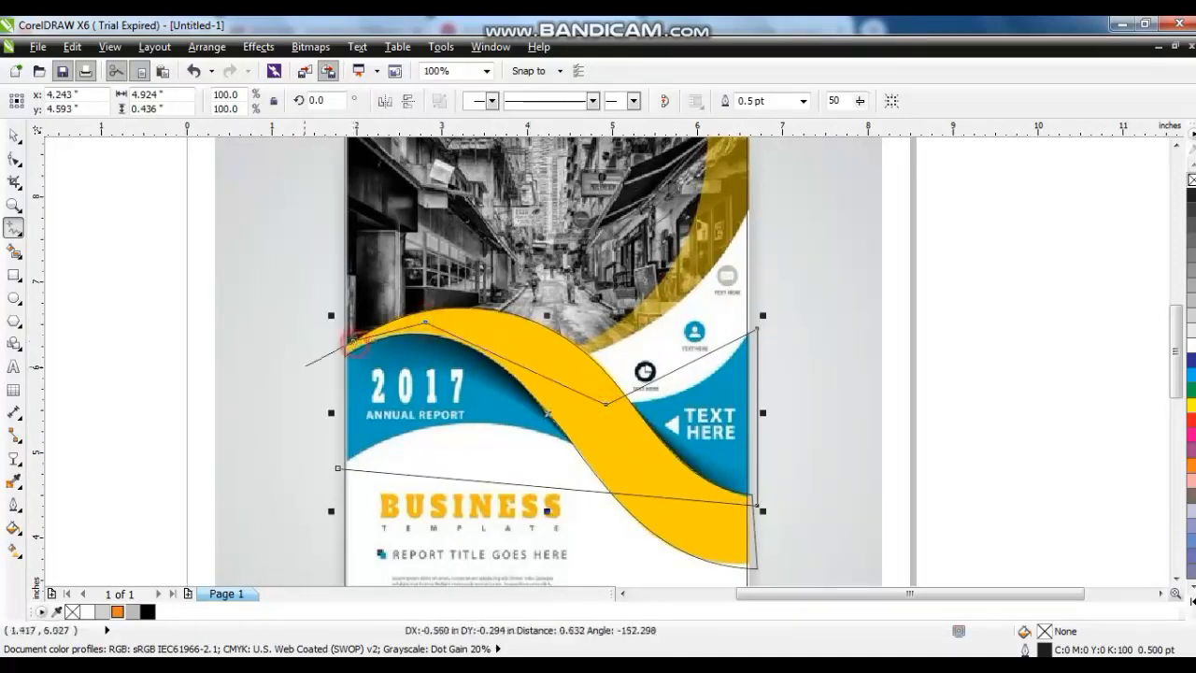
double_click(304, 366)
click(338, 467)
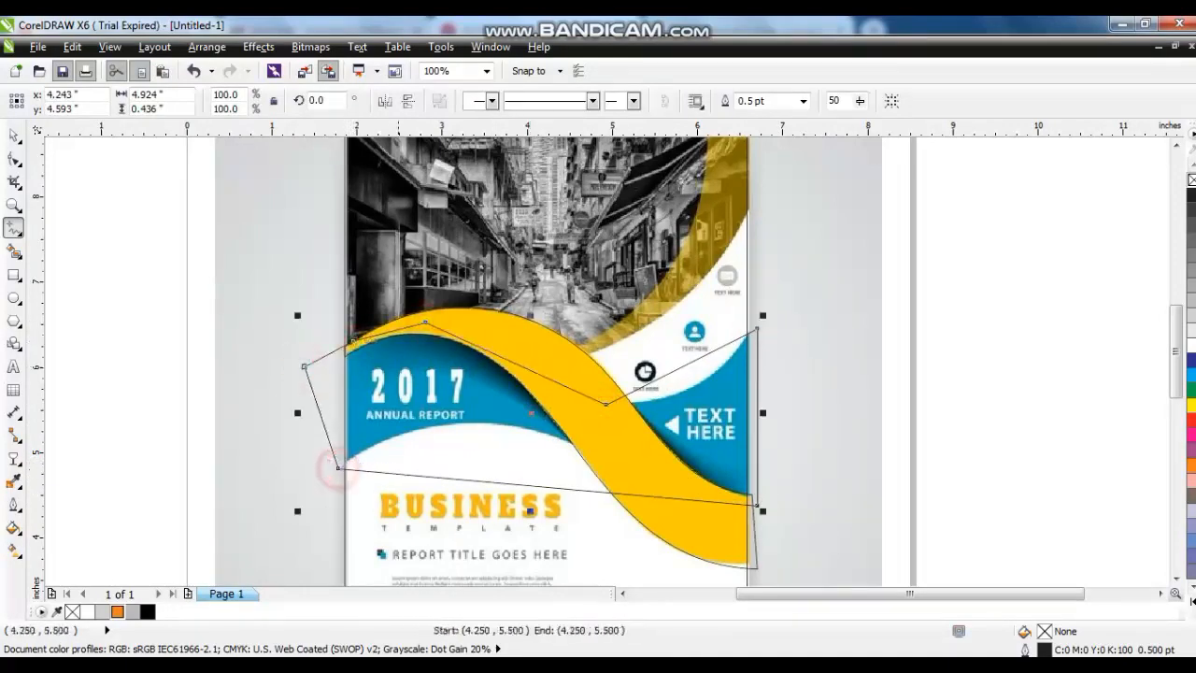
Convert the blue outline's segments to curves and bend it along the lower edge under 2017 and the upper edge above TEXT HERE
click(14, 158)
scroll(278, 291, down, 1)
drag(812, 572, 812, 579)
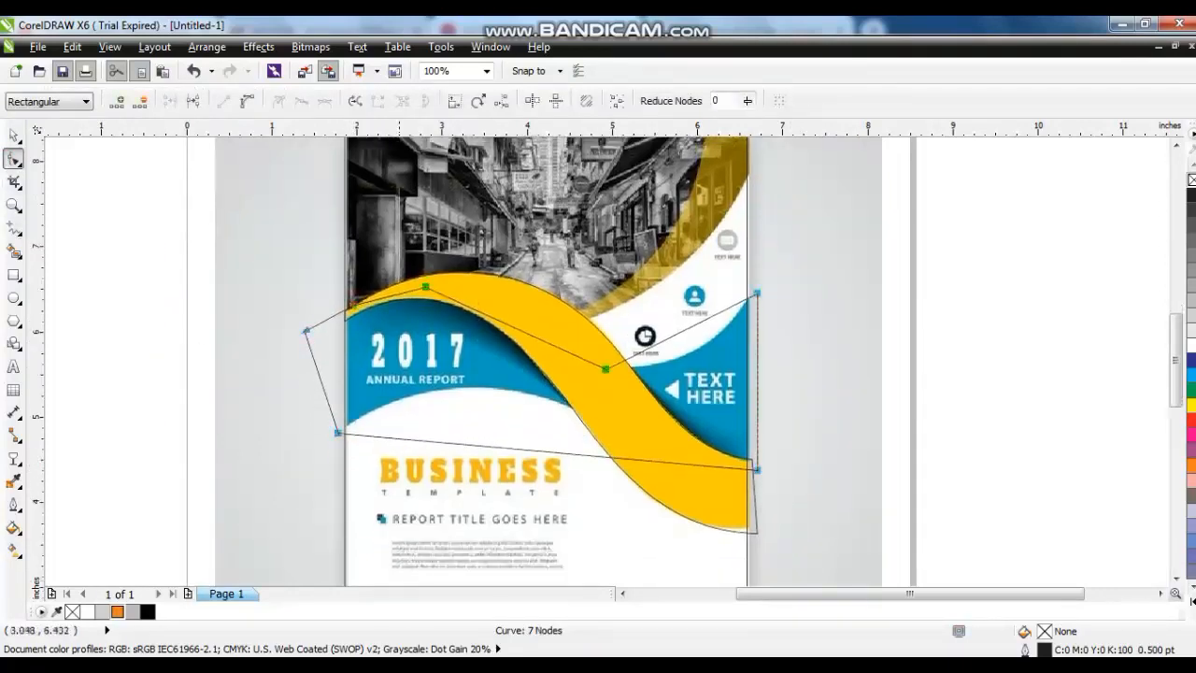
click(248, 100)
click(234, 406)
drag(475, 444, 435, 347)
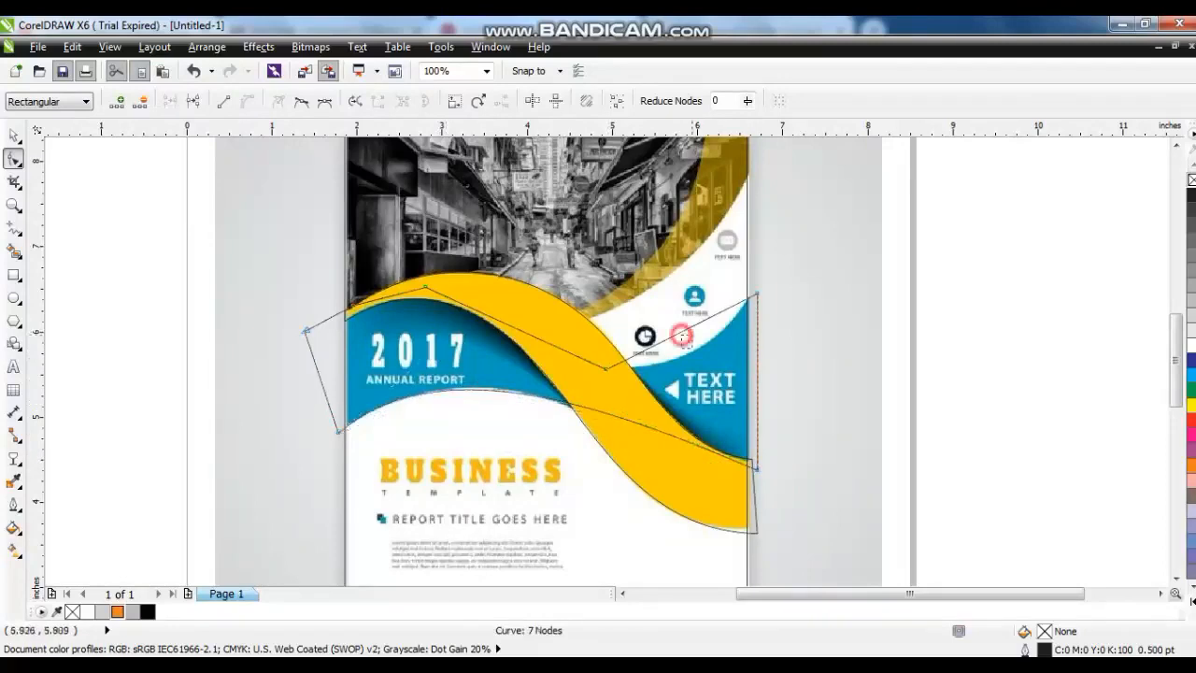
drag(670, 334, 683, 352)
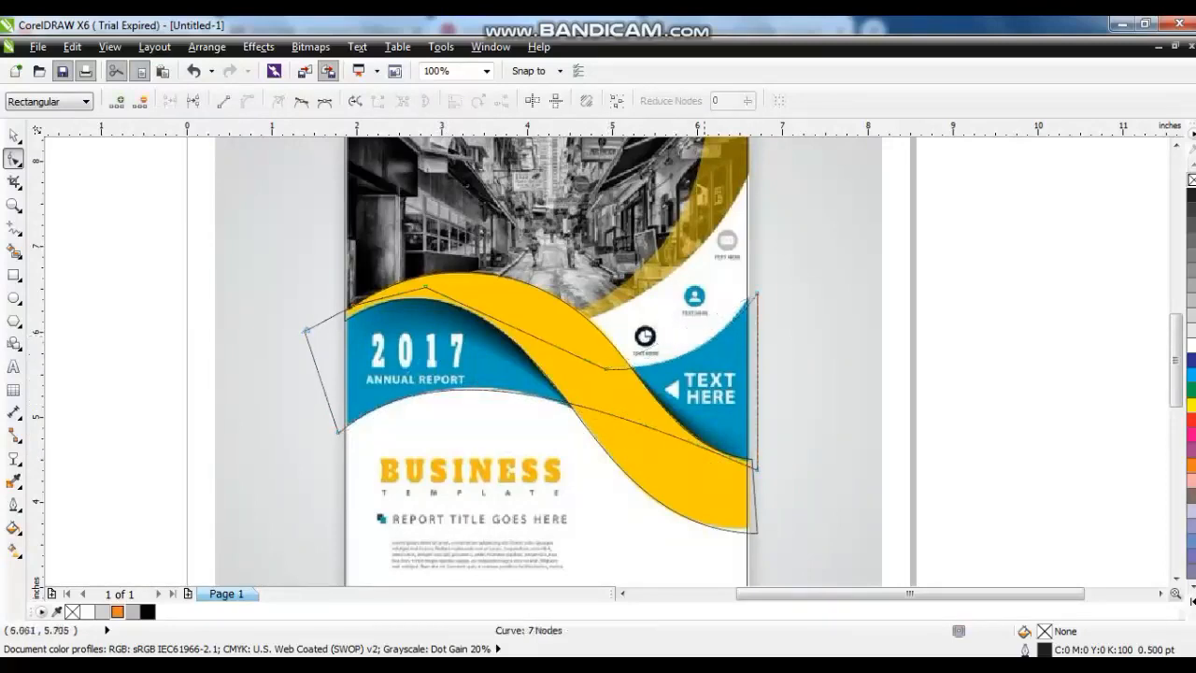
click(14, 135)
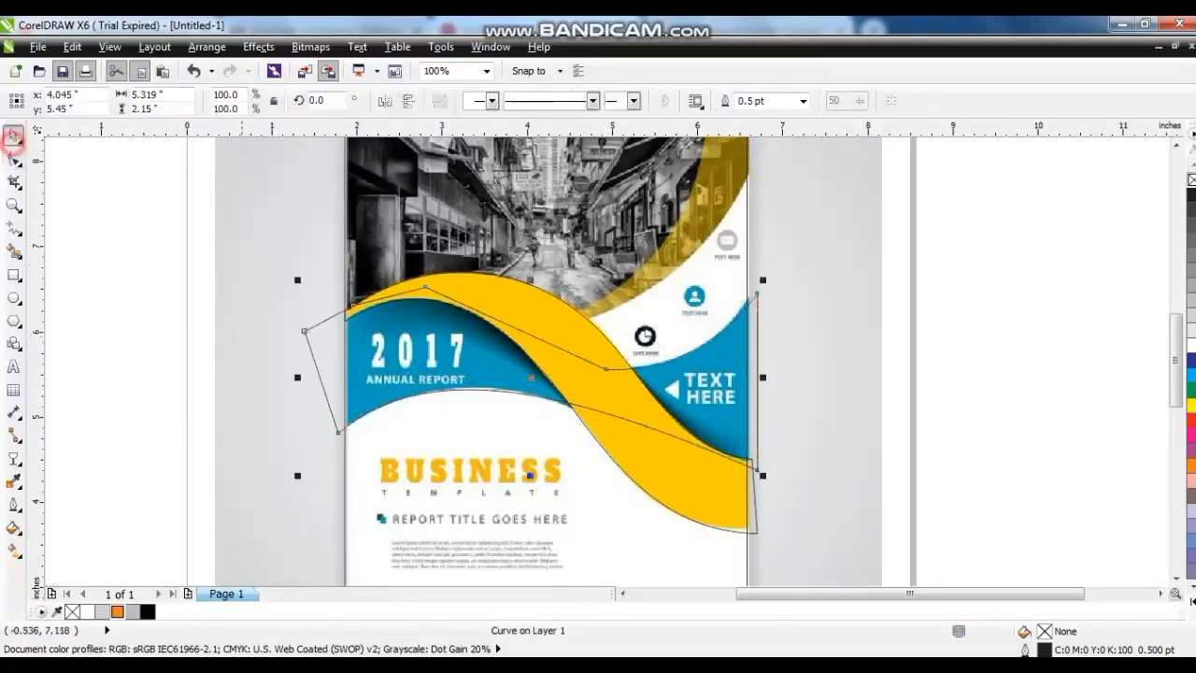
key(F3)
click(14, 204)
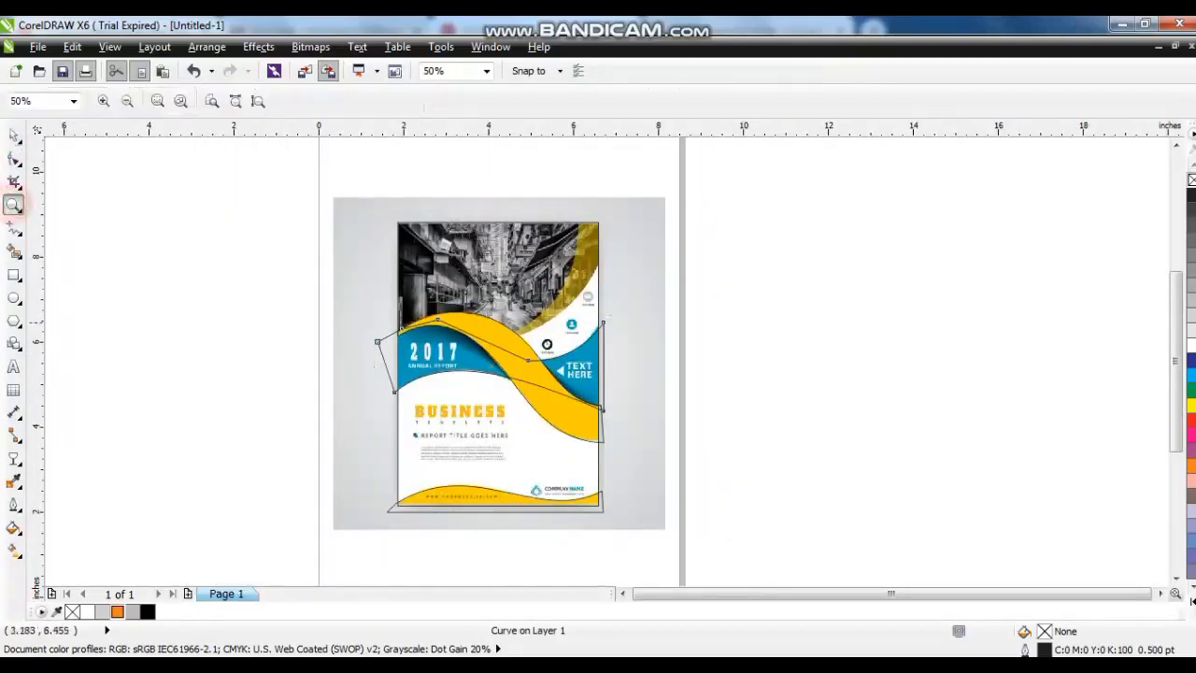
Draw a closed four-node straight-line outline about 2.8 inches wide around the white area with the icons, reaching behind the yellow ribbon
drag(326, 222, 772, 452)
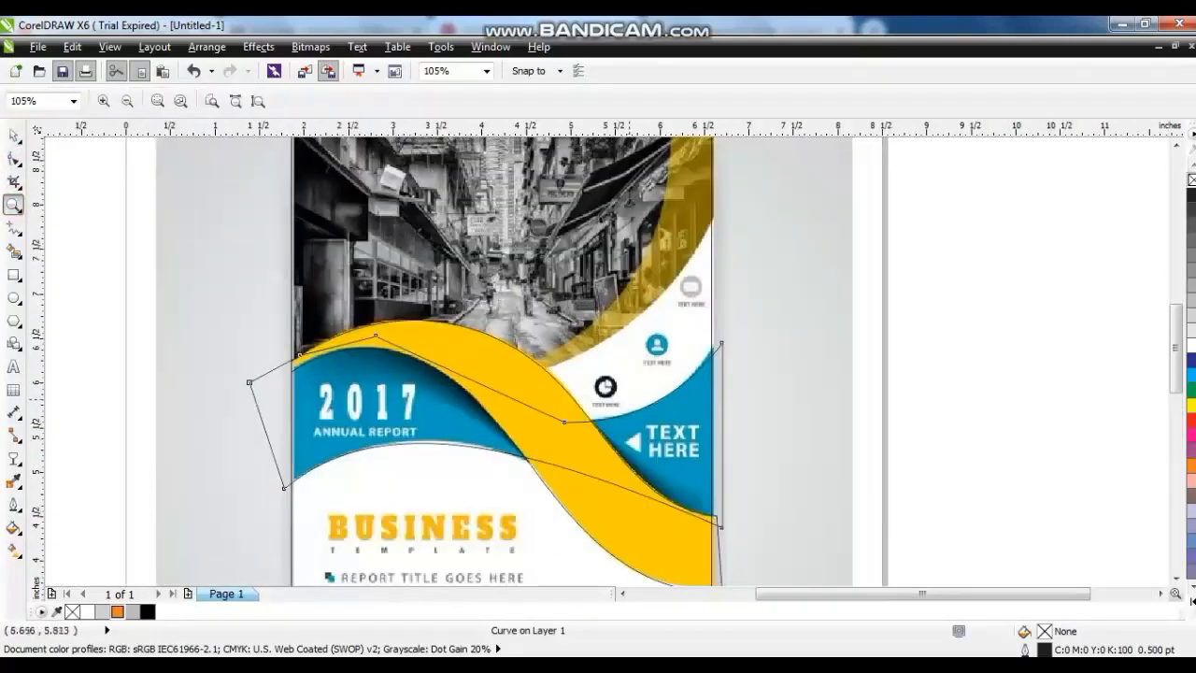
right_click(629, 400)
drag(333, 202, 770, 446)
click(14, 228)
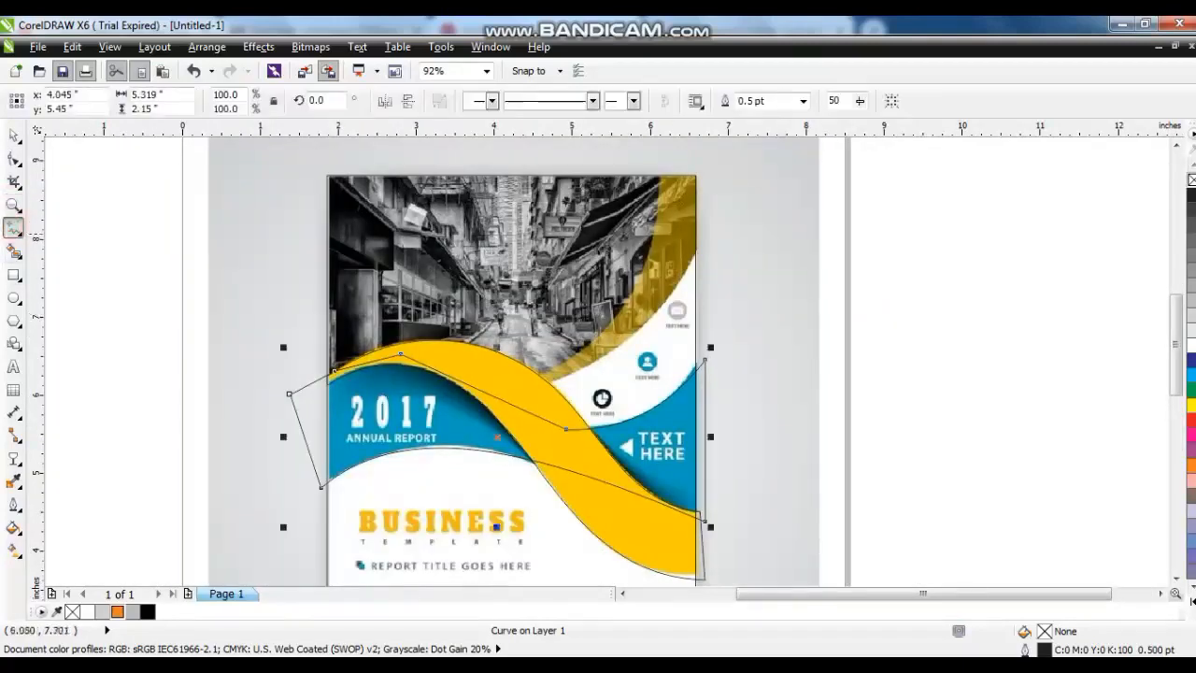
drag(708, 241, 542, 391)
double_click(539, 388)
double_click(575, 458)
click(758, 464)
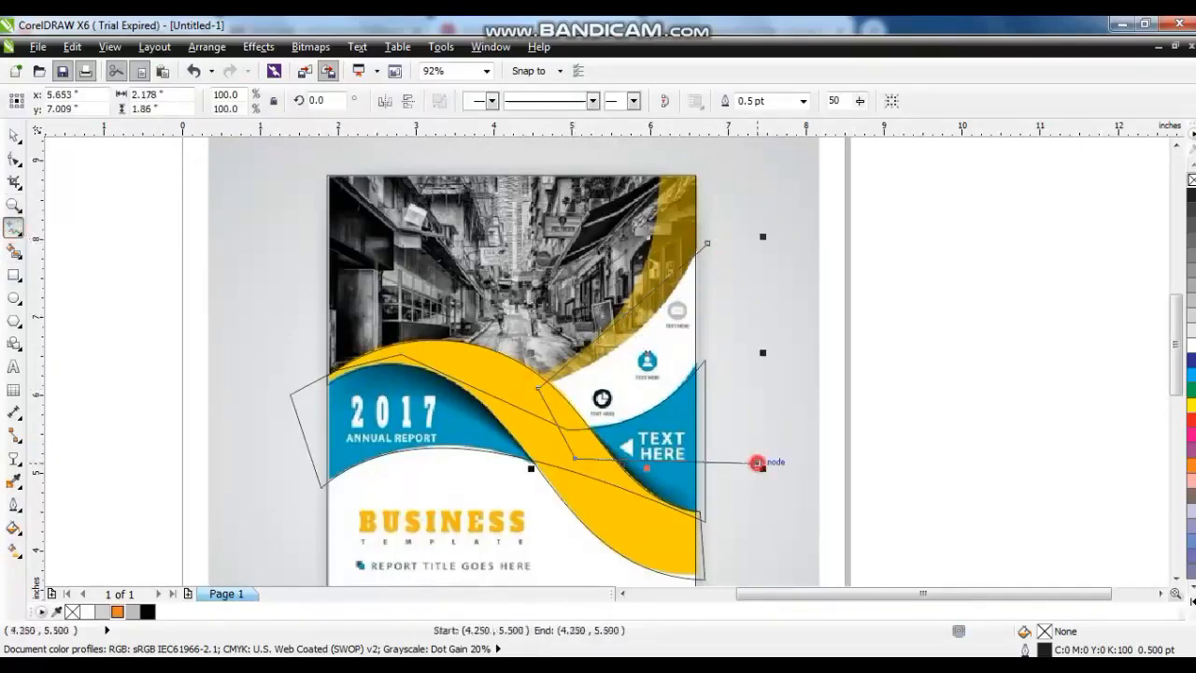
click(708, 242)
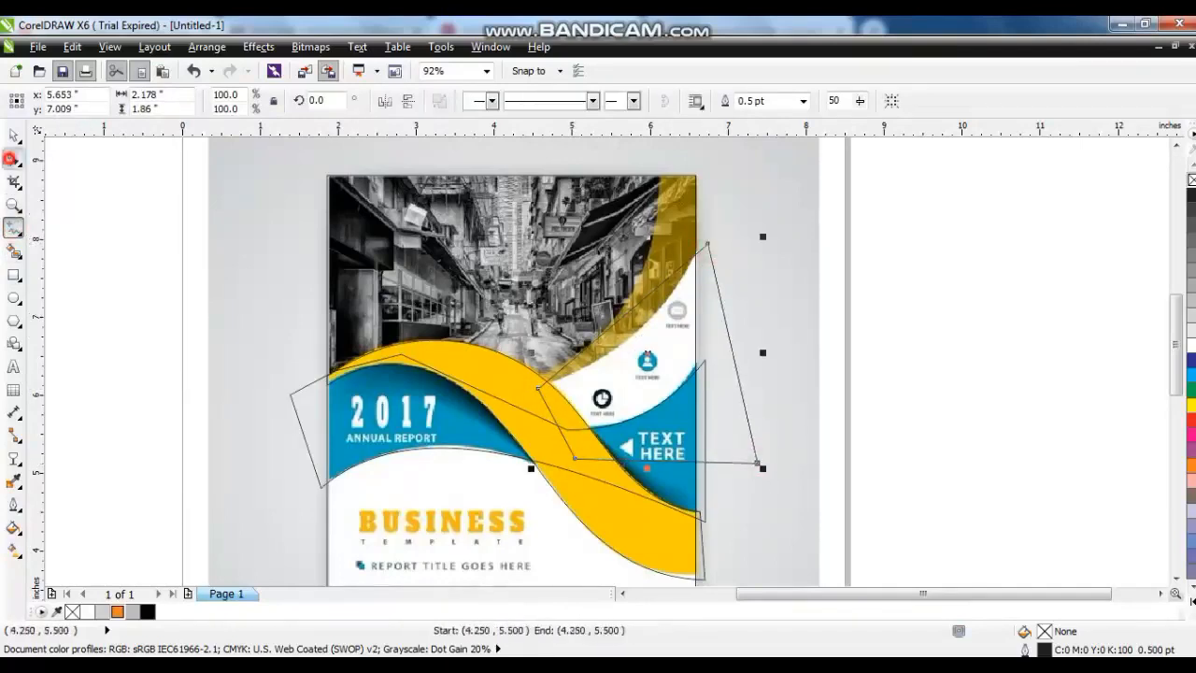
Convert the white area's outline segments to curves and bend its upper edge along the boundary between white and dark yellow
key(F10)
click(247, 100)
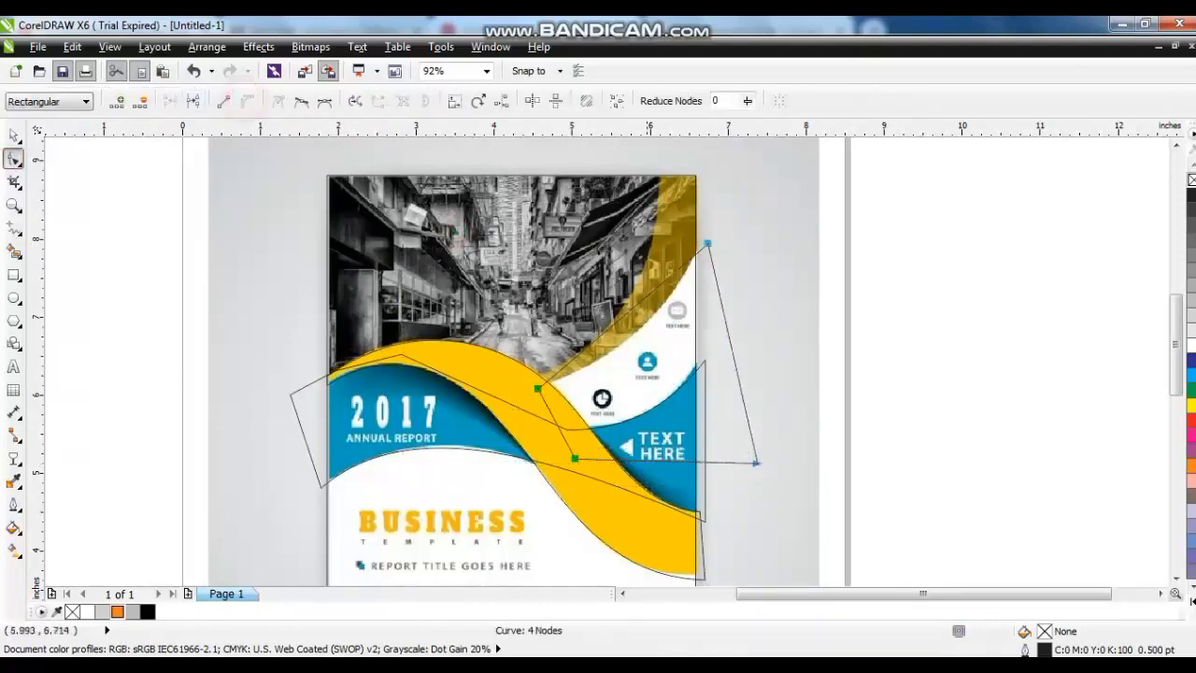
drag(618, 320, 632, 339)
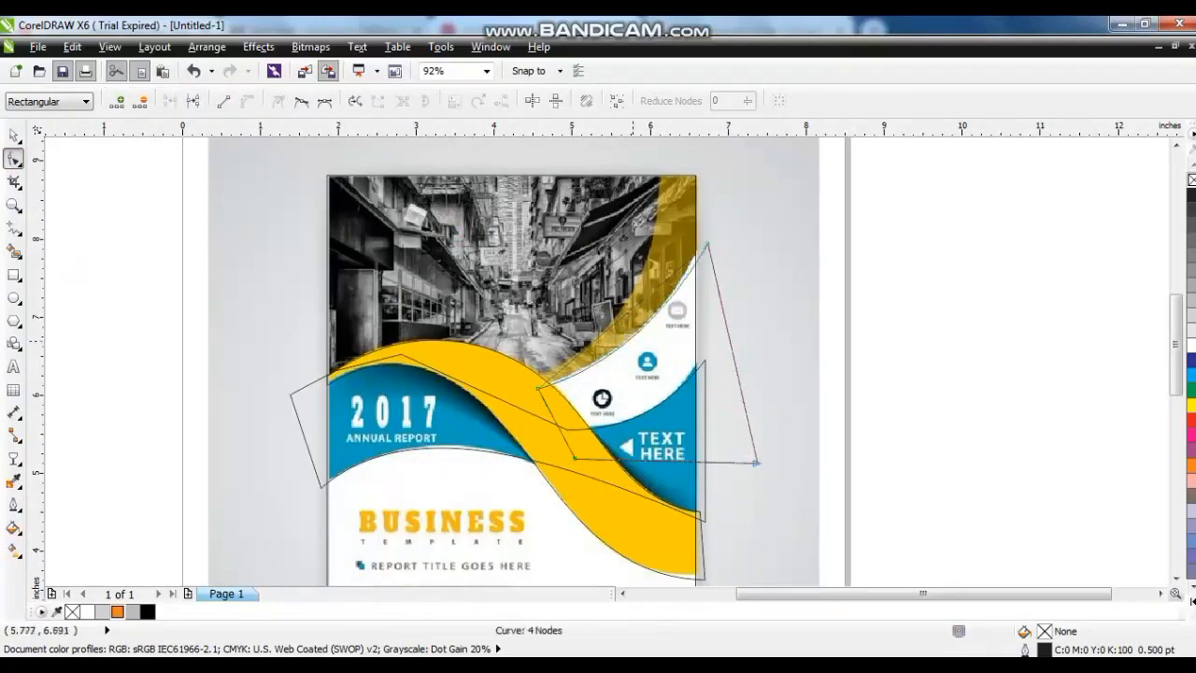
Draw a closed five-node straight-line outline about 3.2 by 3.8 inches around the dark yellow band, extending past the cover's upper right corner
key(F5)
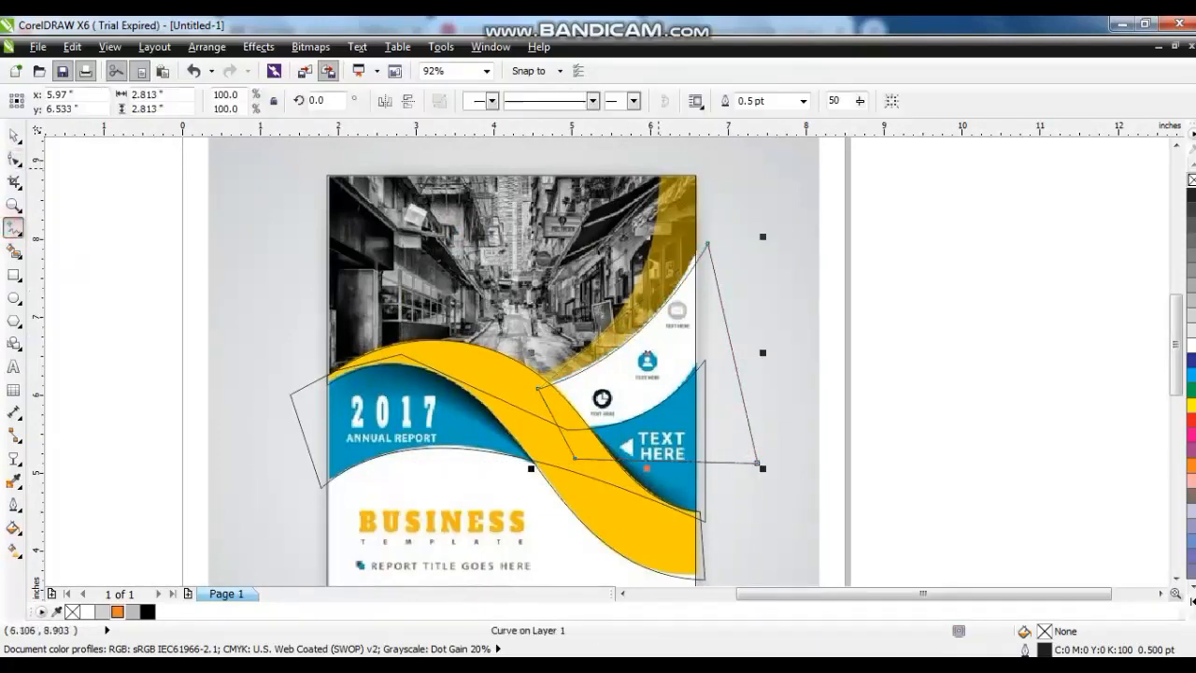
click(657, 168)
double_click(527, 384)
click(603, 445)
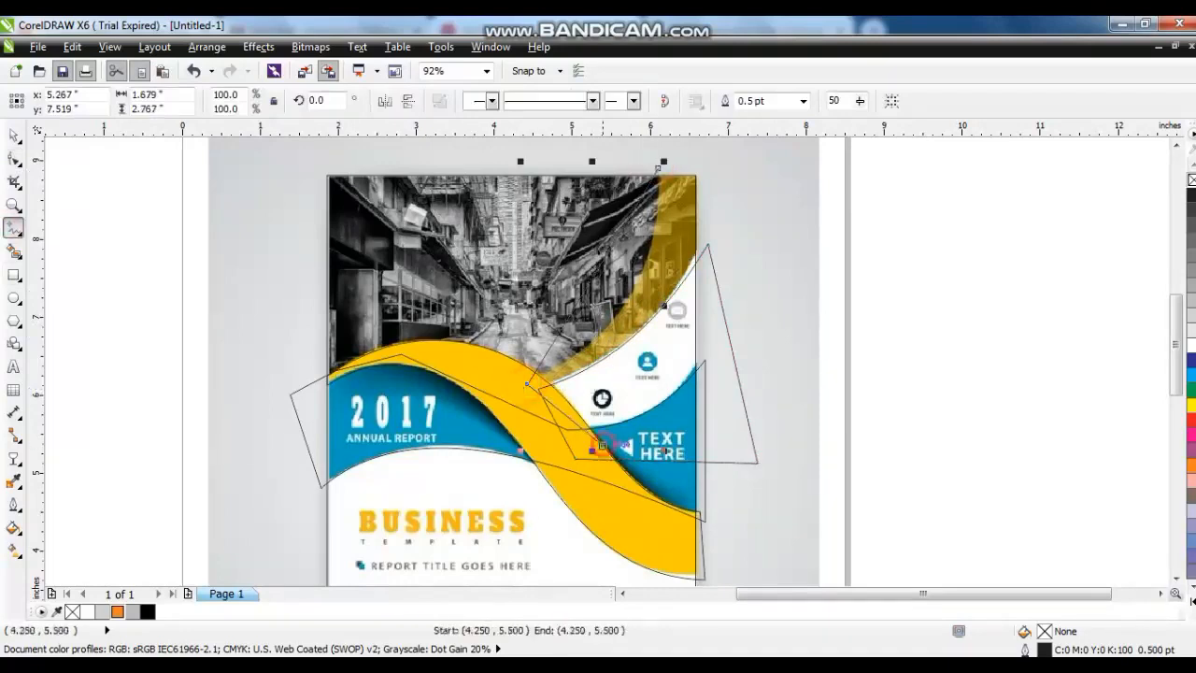
click(779, 395)
click(720, 148)
click(658, 168)
Convert the dark yellow band's outline segments to curves and bend its inner edge to follow the band against the street photo
key(F10)
drag(858, 449, 374, 142)
click(246, 100)
drag(589, 288, 623, 310)
Move the reference image off the page to the left of the traced outlines and fit both in view
click(13, 134)
scroll(651, 348, down, 2)
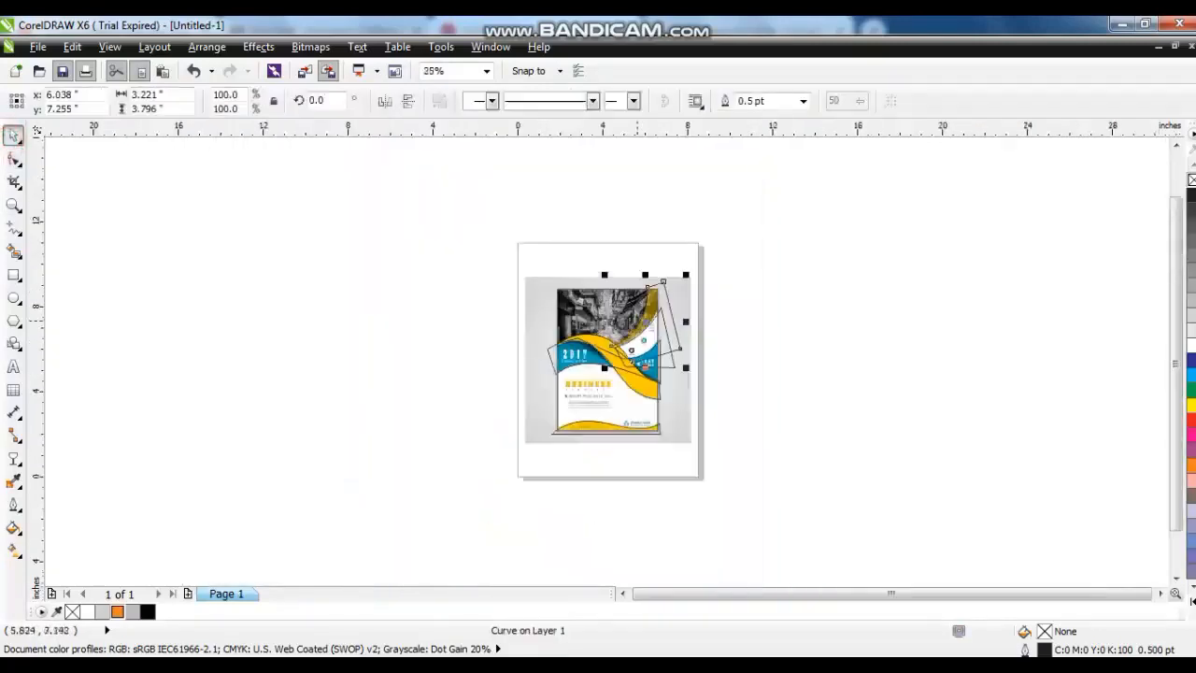
click(589, 280)
drag(590, 279, 414, 279)
mouse_move(265, 230)
mouse_down()
mouse_move(363, 294)
mouse_move(811, 512)
mouse_up()
key(shift+F2)
key(Escape)
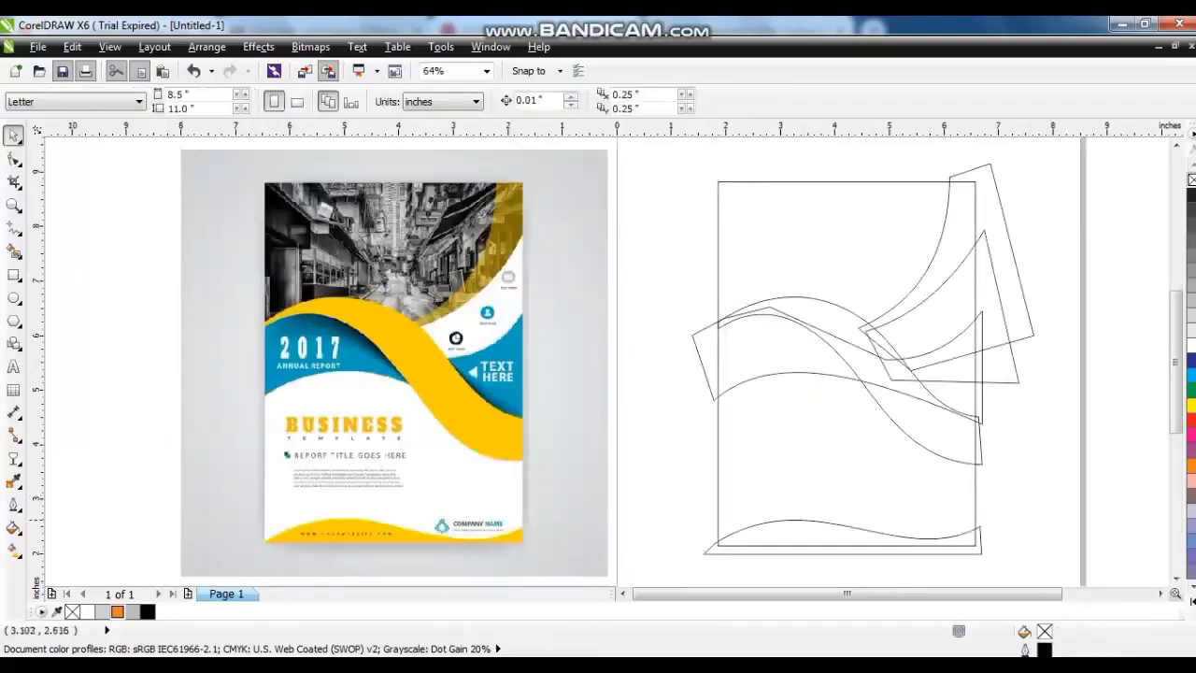
Sample the reference's yellow (#FCCC00) and fill the bottom wave, the ribbon and the upper right band outline with it
click(13, 480)
click(408, 534)
click(815, 544)
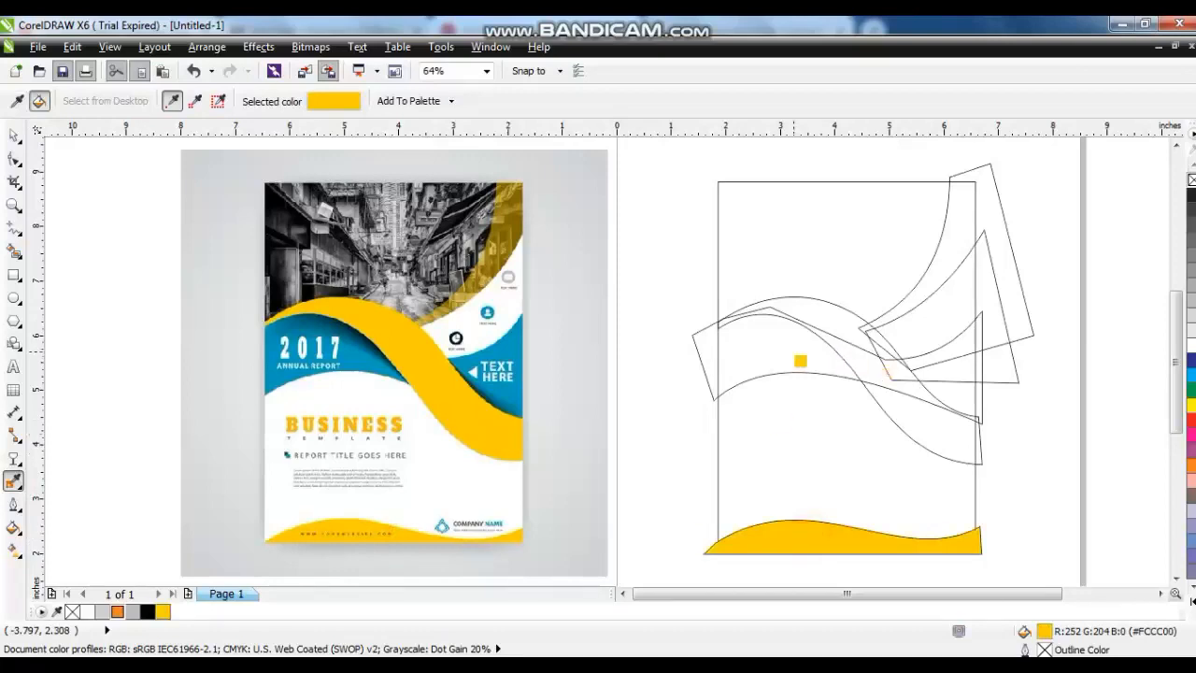
click(949, 431)
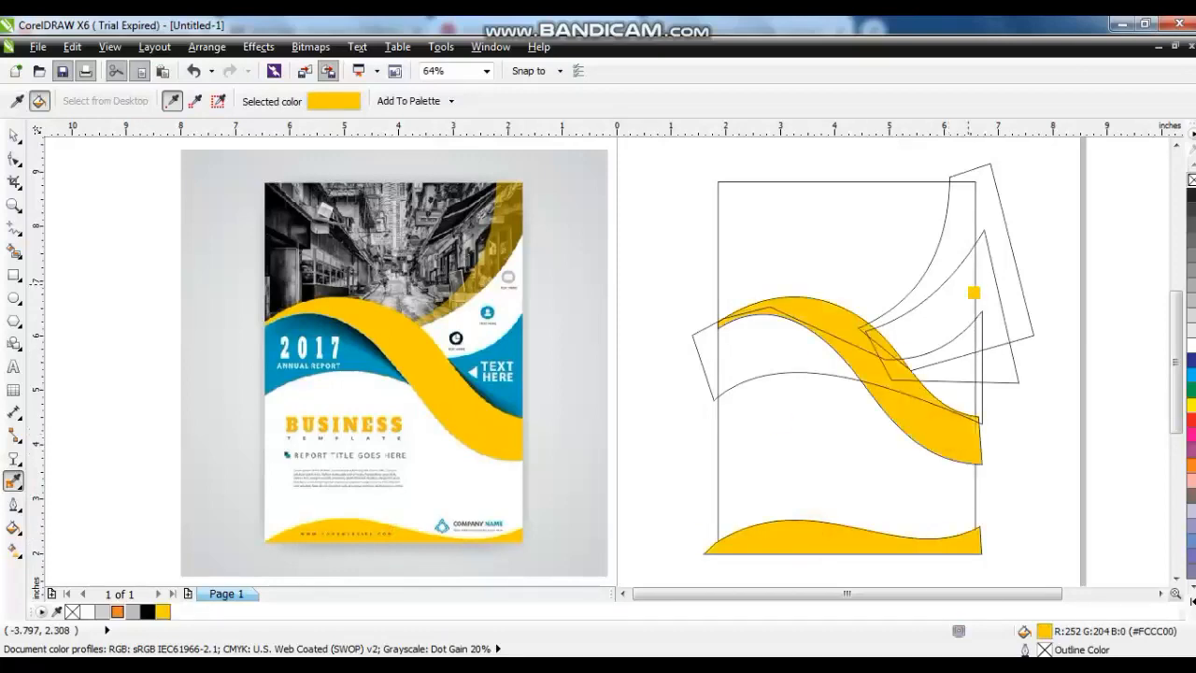
click(971, 218)
Send the yellow-filled upper right band behind all the other shapes
click(13, 134)
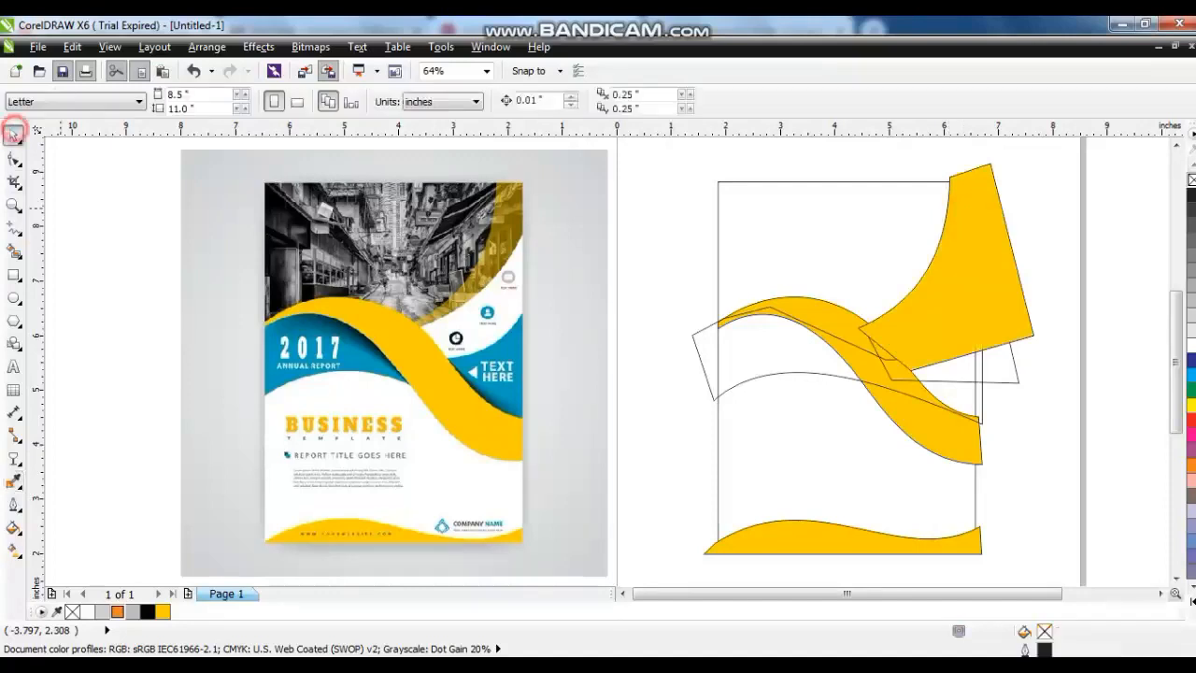
click(1009, 290)
key(shift+Page_Down)
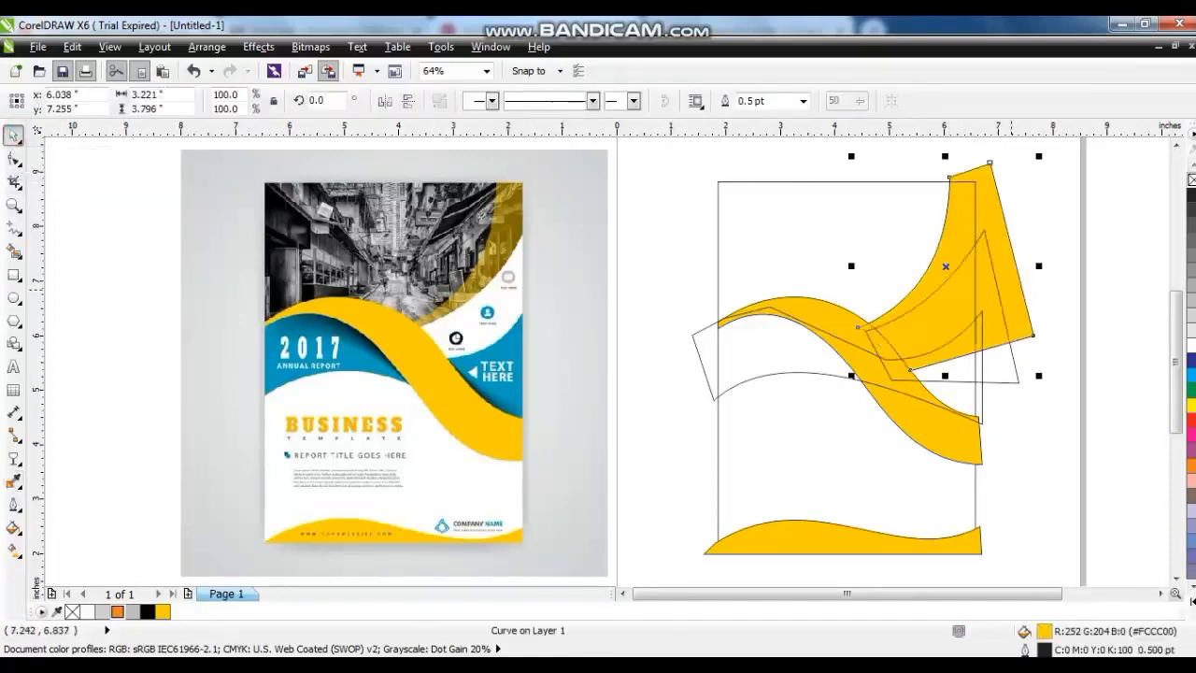
key(Escape)
Fill the four-node outline over the band with white and lower it two levels in the stacking order
click(983, 235)
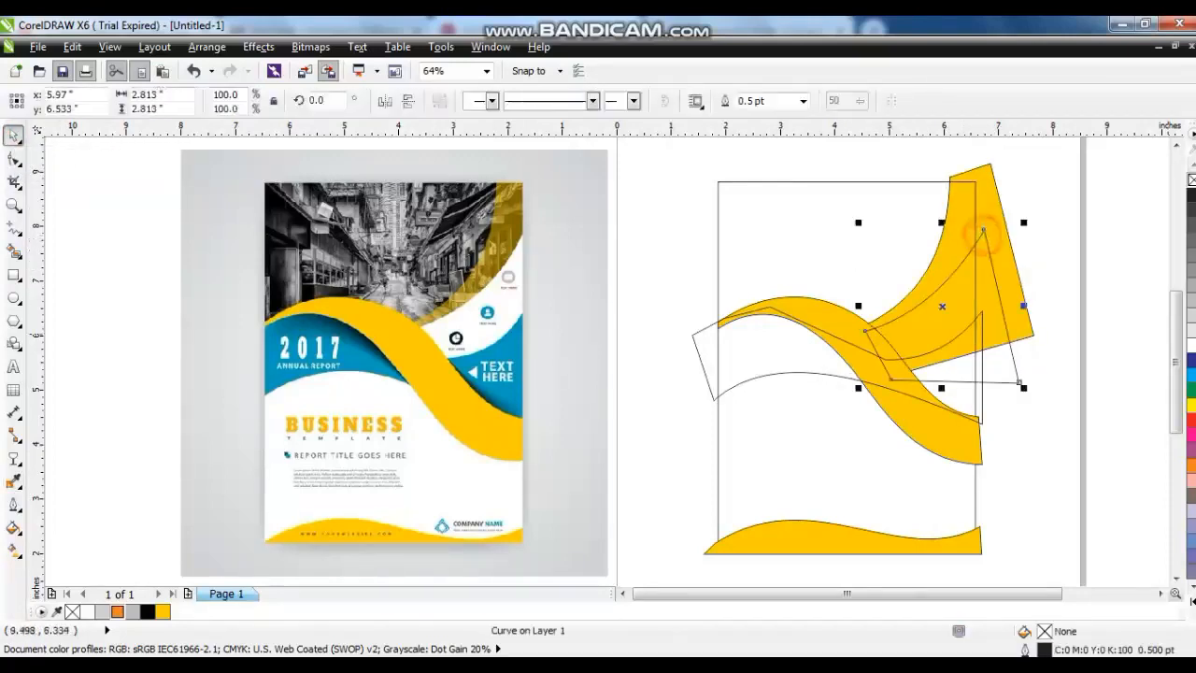
click(1190, 345)
key(ctrl+Page_Down)
key(ctrl+Page_Down)
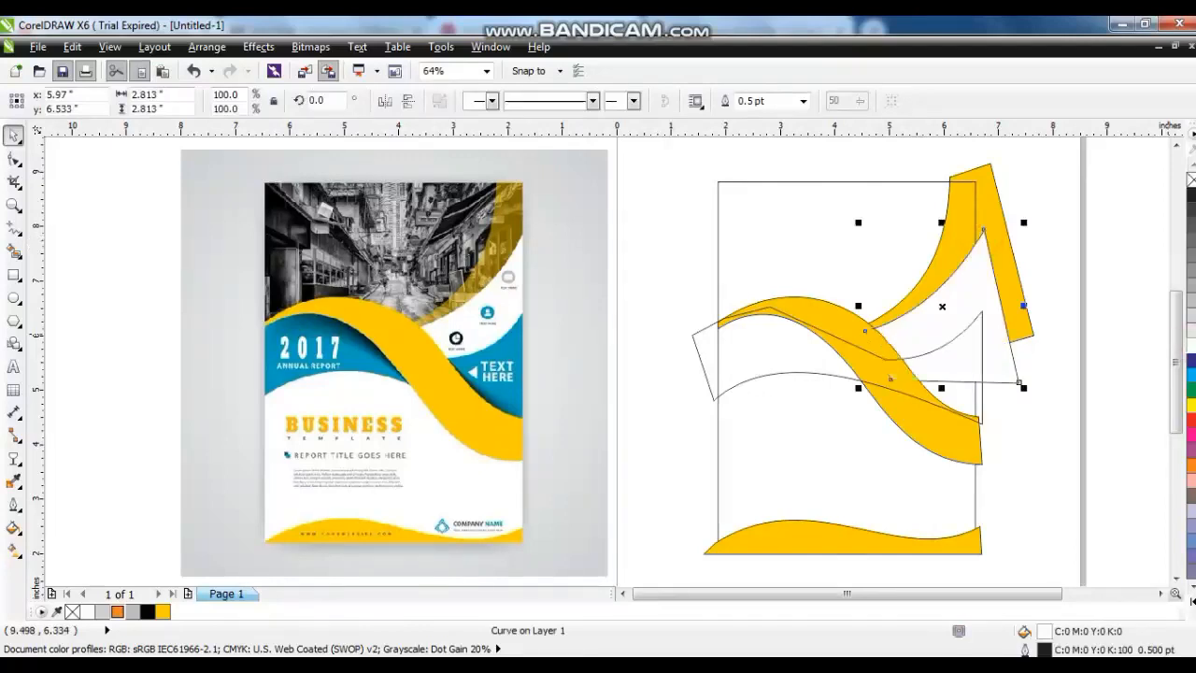
key(Escape)
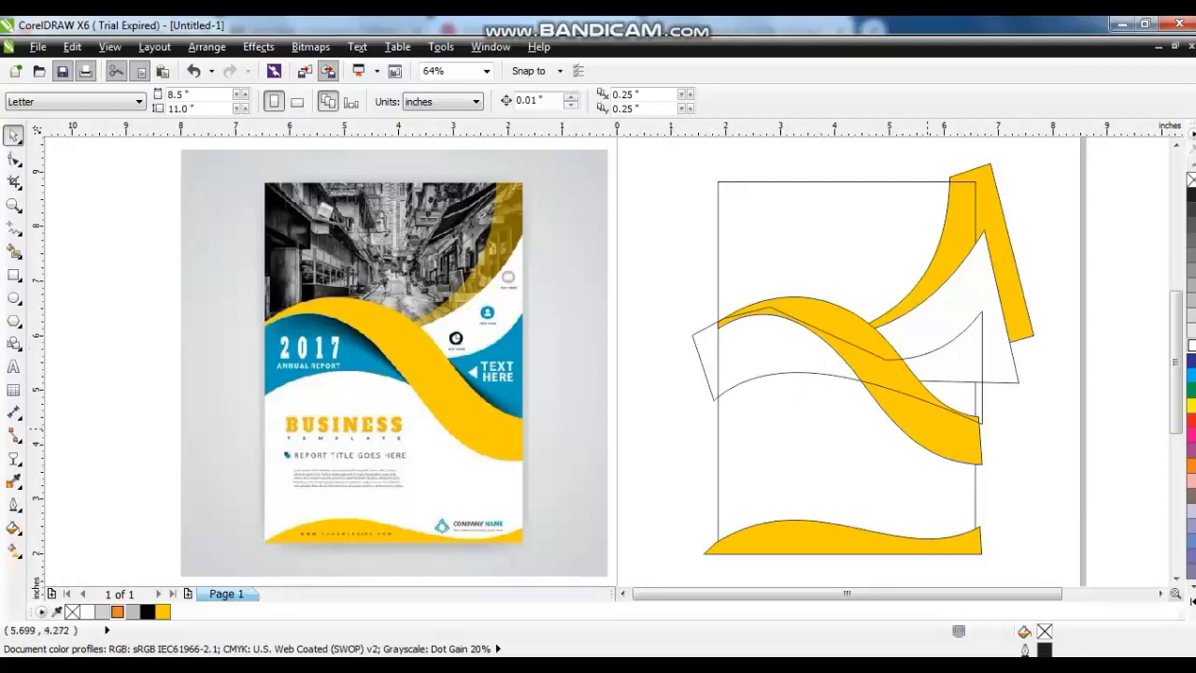
Raise the yellow ribbon one level in the stacking order and trim the unfilled blue-area outline with it
click(928, 428)
key(ctrl+Page_Up)
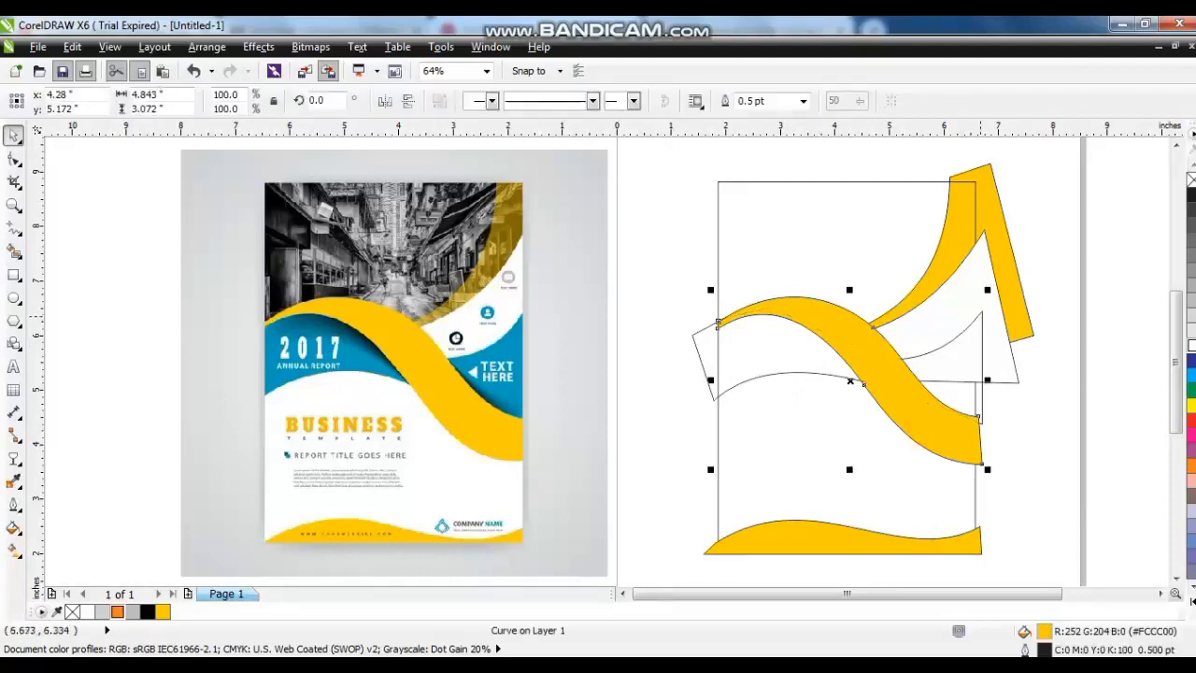
shift+click(980, 315)
click(571, 99)
click(593, 249)
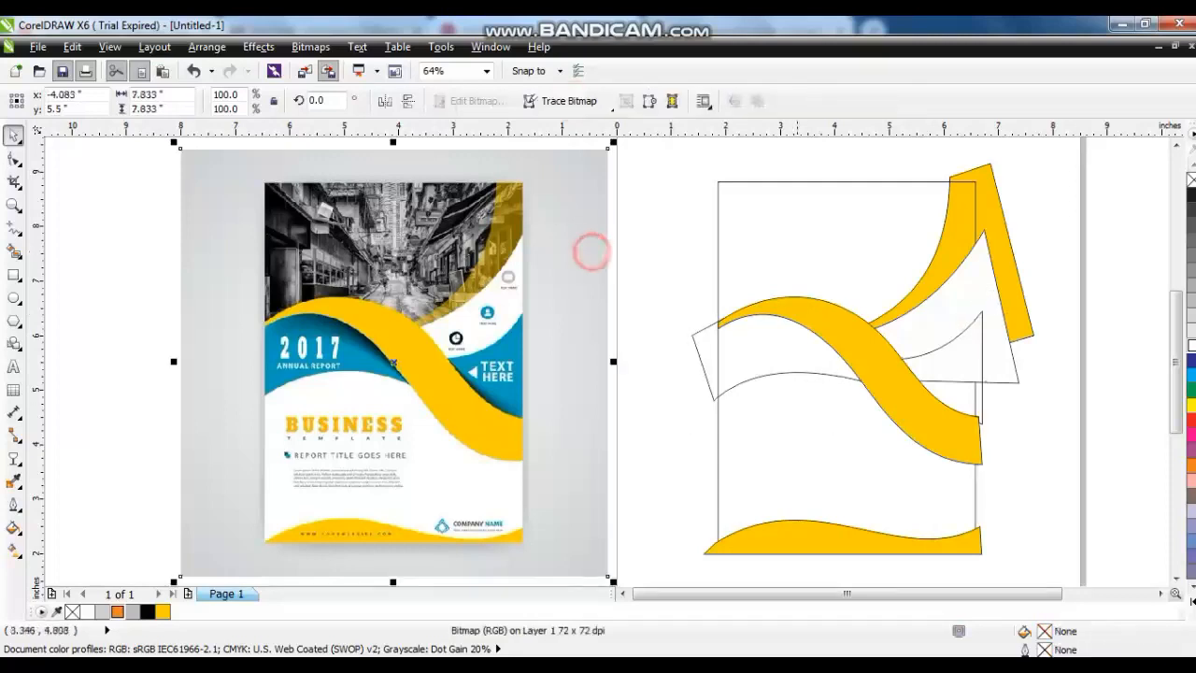
Fill the trimmed blue-area outline with black and break it apart into its two pieces
click(787, 374)
click(1190, 601)
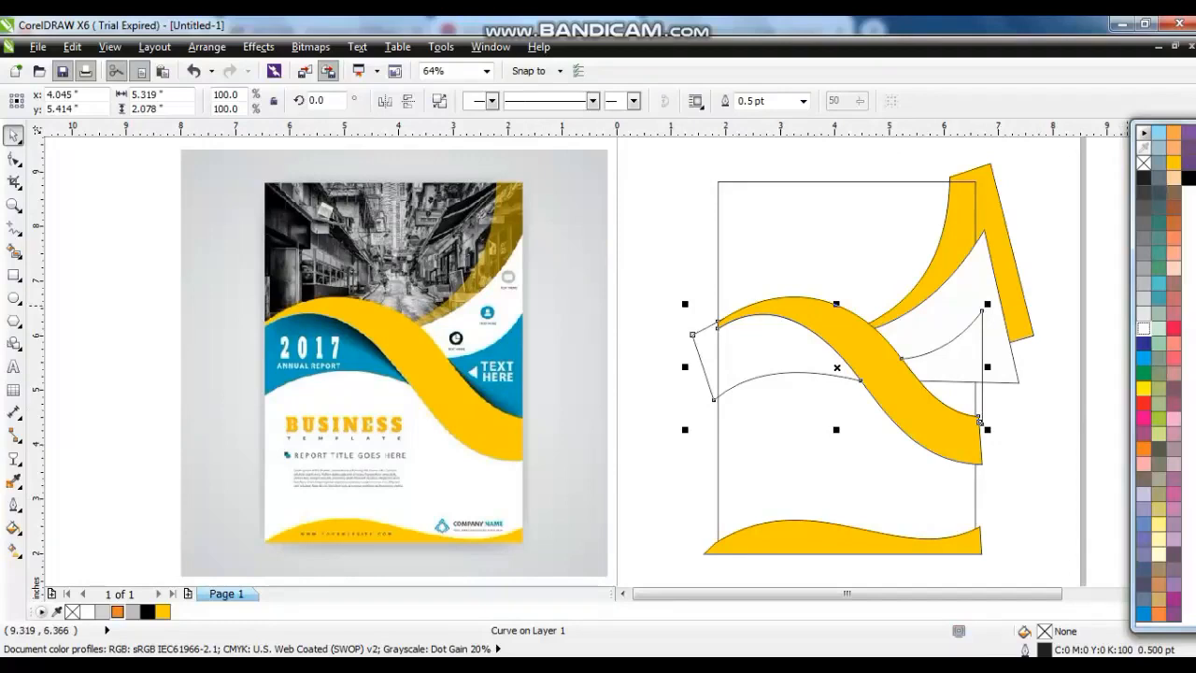
click(1187, 178)
Apply a linear fountain fill from black at the ribbon's underside to blue on the left piece of the blue area
key(g)
drag(796, 354, 814, 285)
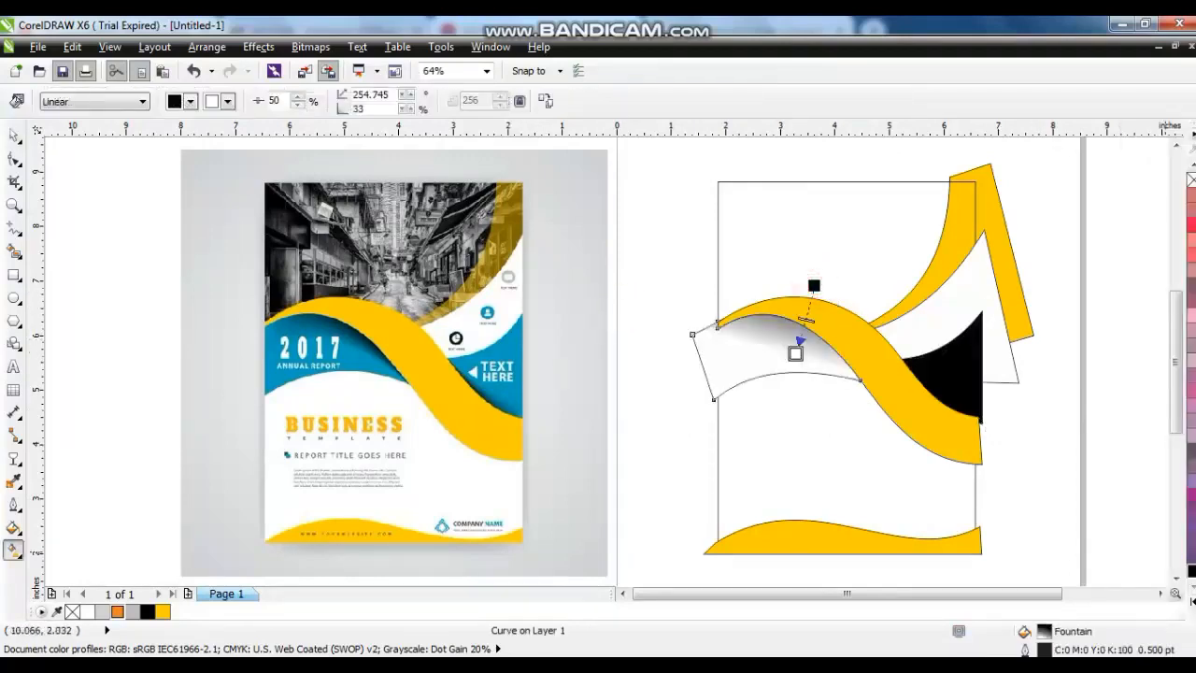
click(1191, 598)
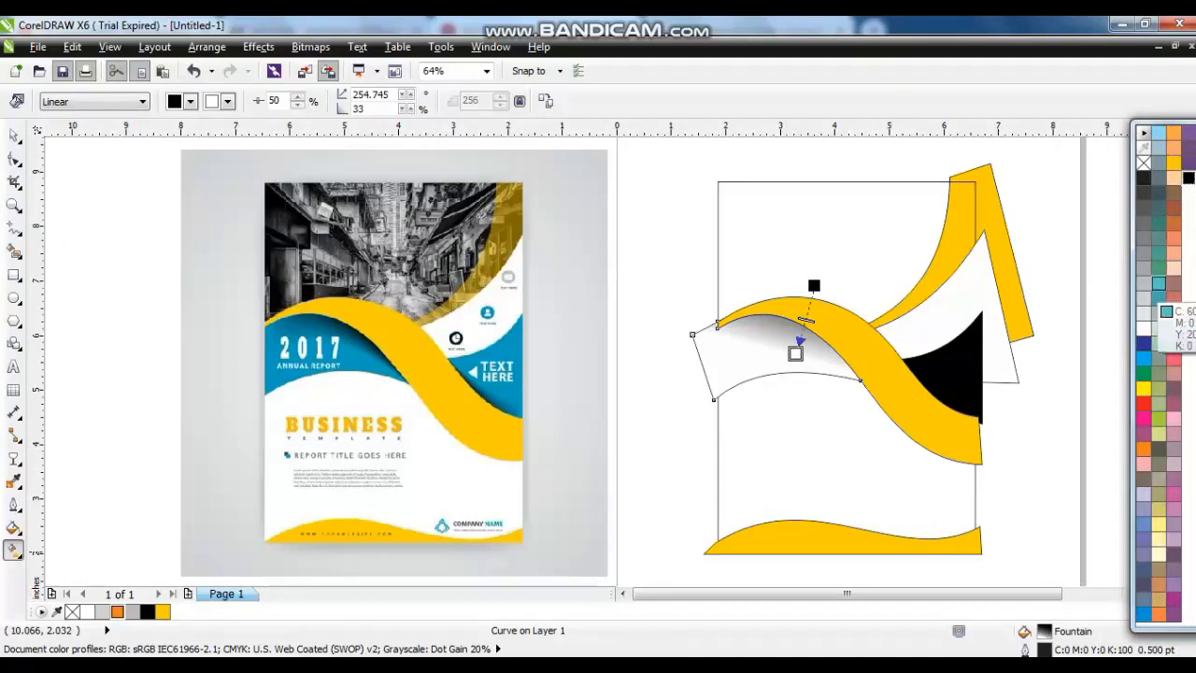
drag(1144, 614, 793, 362)
drag(814, 285, 819, 308)
drag(797, 360, 804, 358)
Apply a linear fountain fill from black at the ribbon's edge to blue on the right piece of the blue area
key(g)
drag(947, 423, 958, 346)
click(1189, 224)
drag(946, 424, 906, 434)
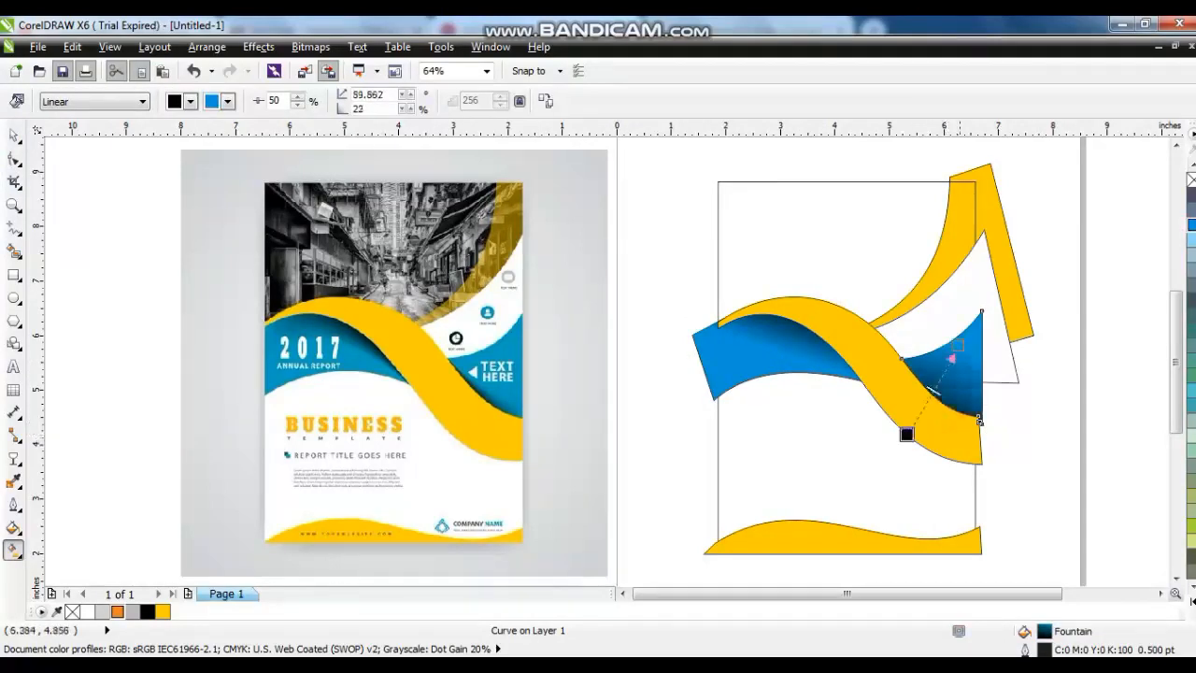
drag(958, 348, 955, 368)
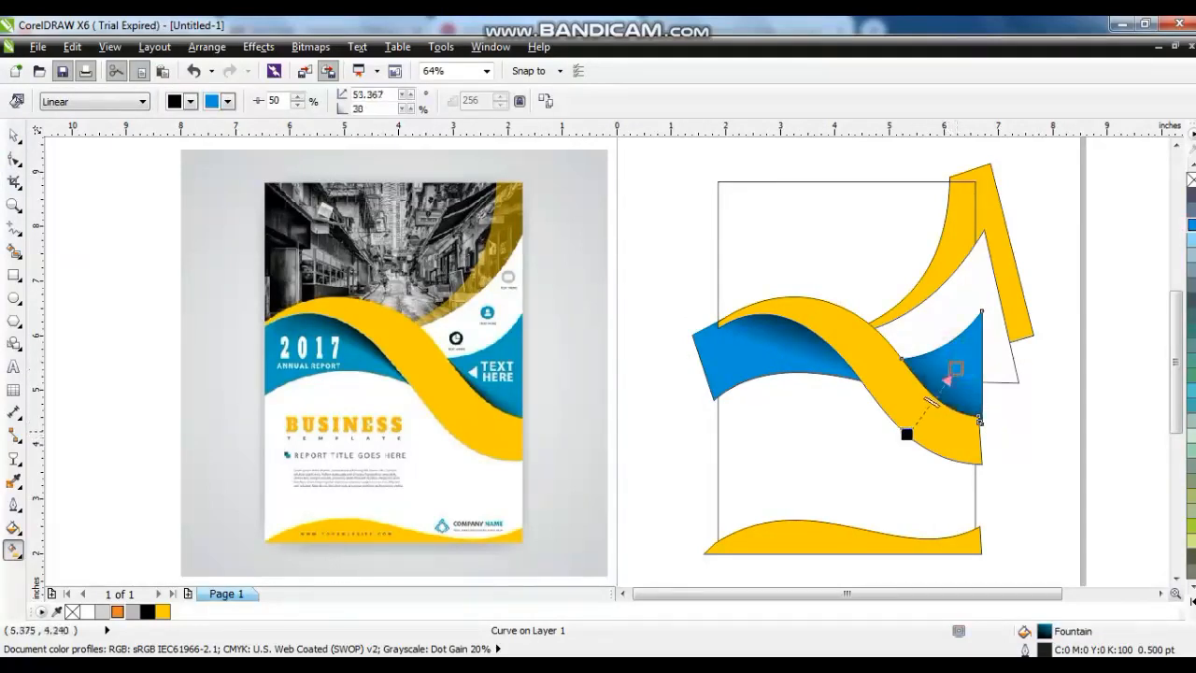
drag(907, 433, 922, 416)
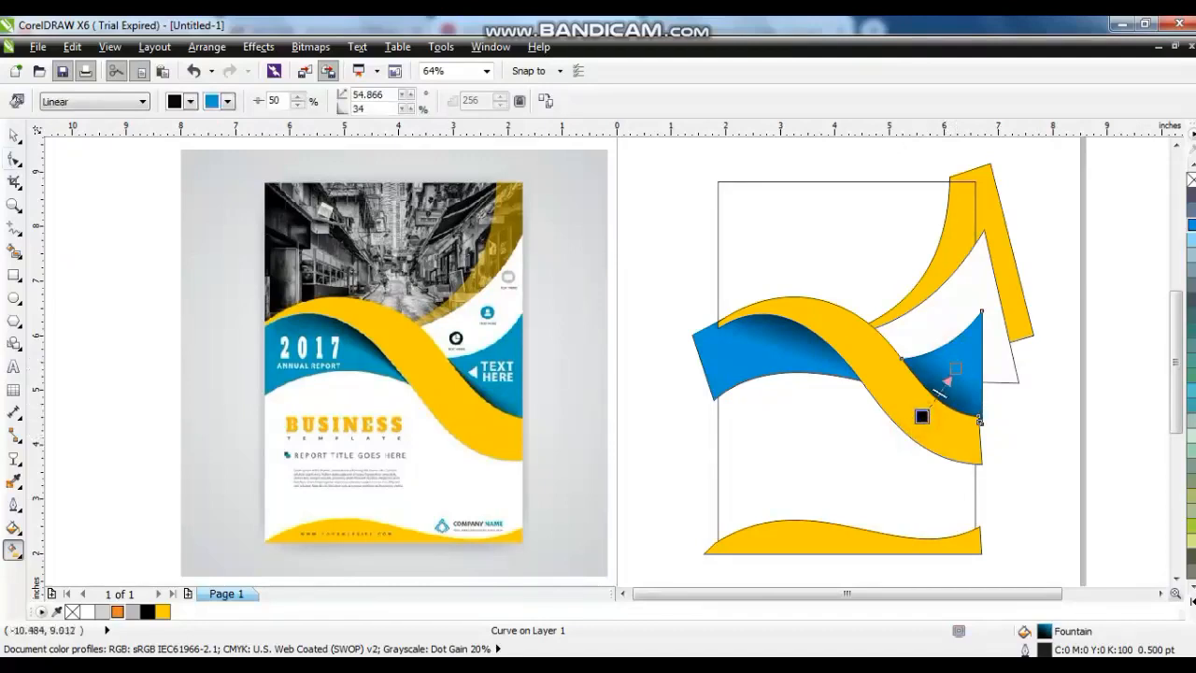
Give the upper right yellow band a uniform transparency and remove its outline
key(space)
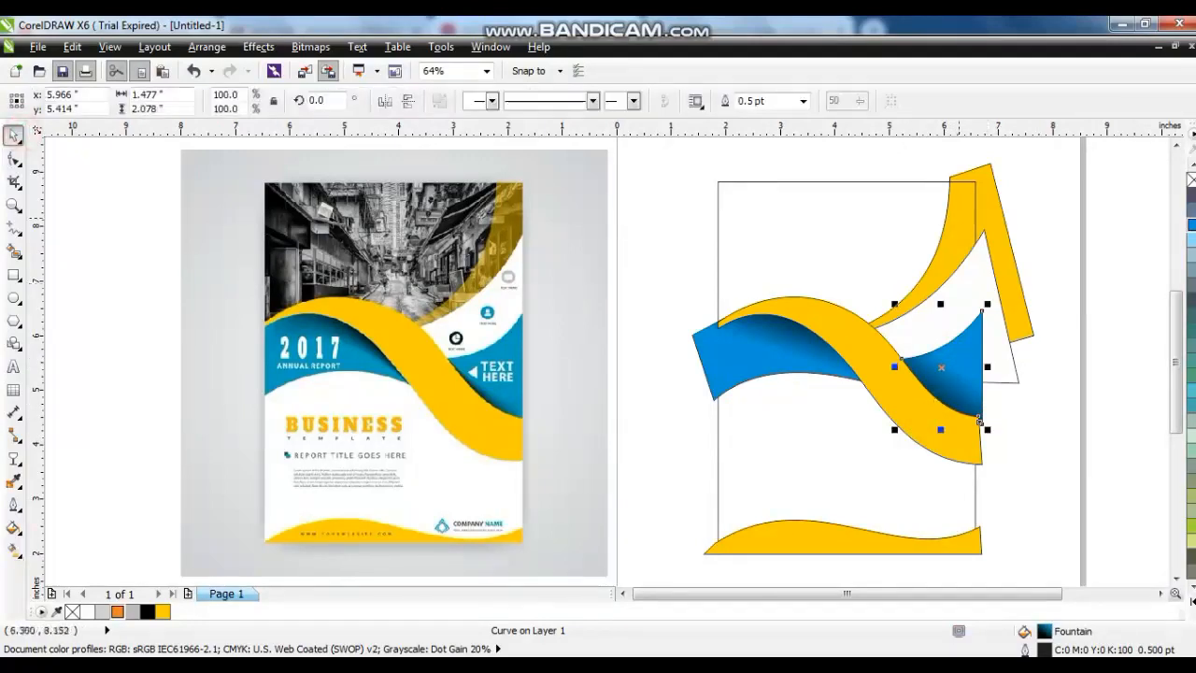
click(974, 224)
click(980, 216)
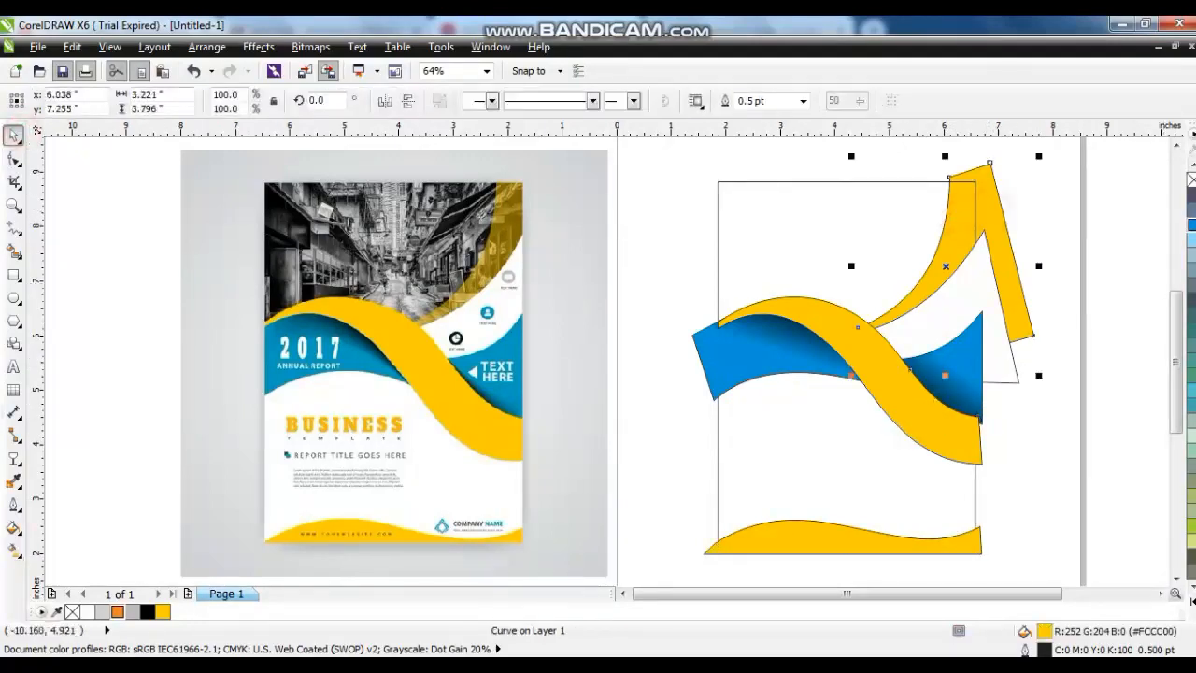
click(14, 458)
click(76, 105)
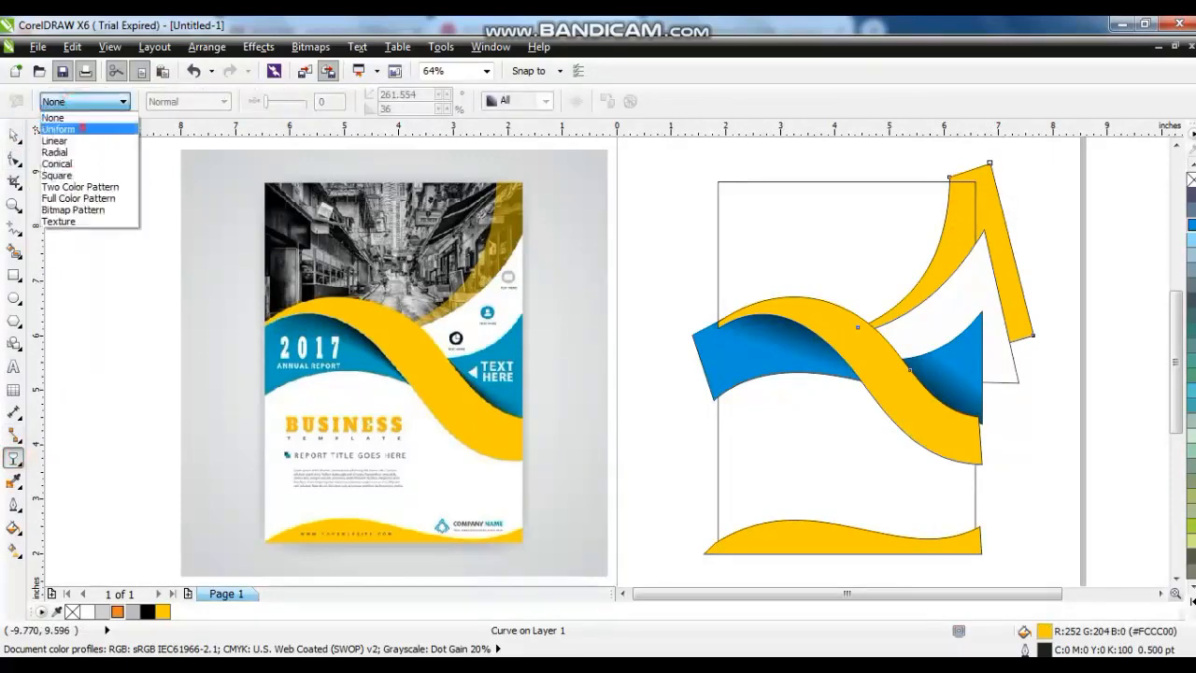
click(74, 134)
drag(285, 101, 291, 101)
click(12, 133)
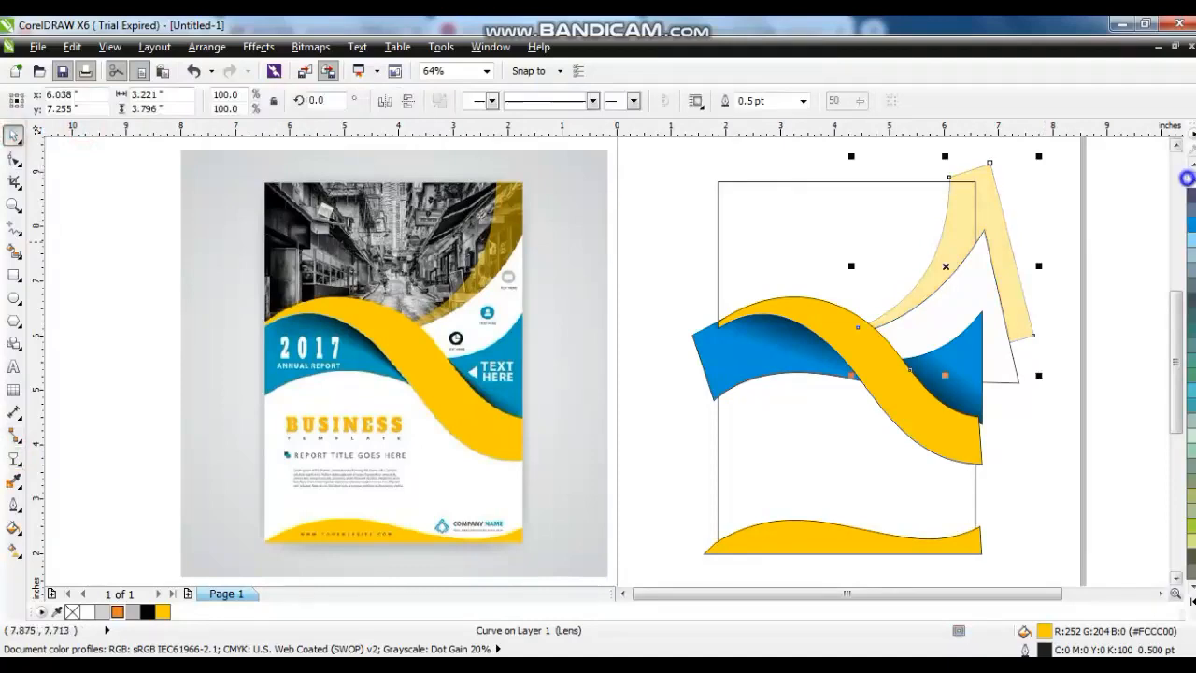
click(1098, 289)
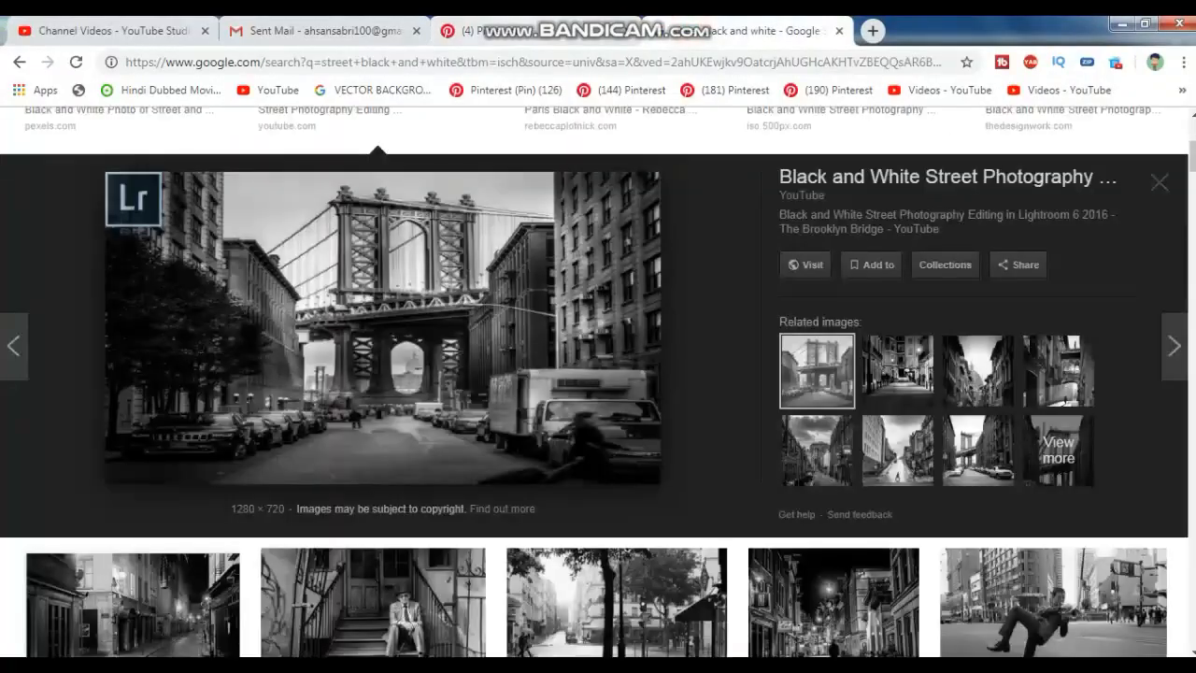
Copy the black-and-white Brooklyn Bridge street image in the browser, paste it into CorelDRAW and send it behind all shapes
right_click(481, 281)
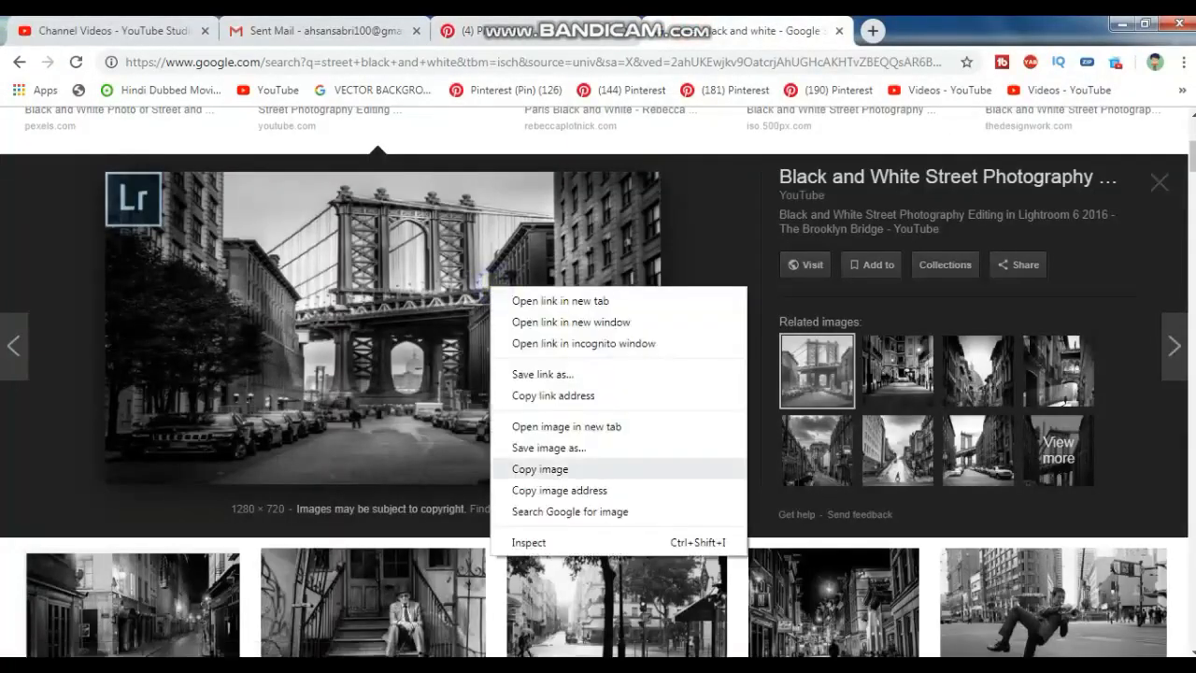
click(519, 467)
key(alt+Tab)
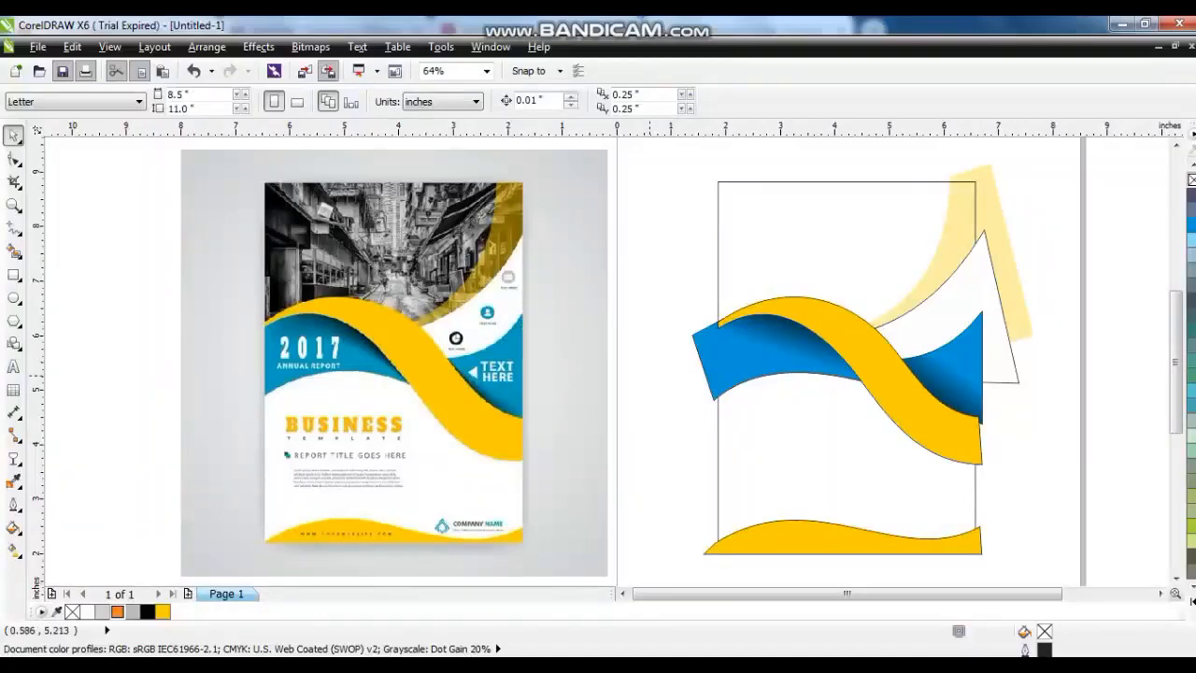
key(ctrl+v)
key(shift+Page_Down)
Scale the pasted street photo down about its centre to about 4.87 inches wide
scroll(810, 356, down, 2)
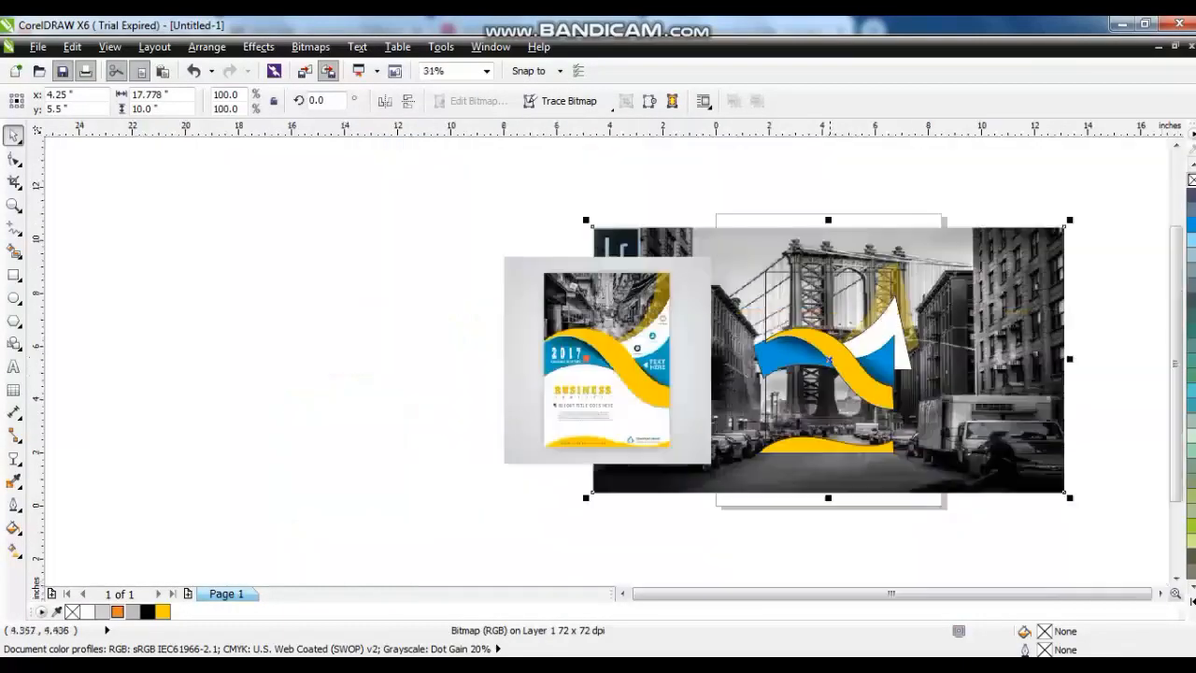
drag(1063, 227, 892, 323)
drag(796, 391, 797, 345)
key(ctrl+z)
Move the street photo up so its top left corner aligns with the cover rectangle's top left corner
click(793, 388)
drag(739, 240, 988, 507)
key(shift+F2)
key(Escape)
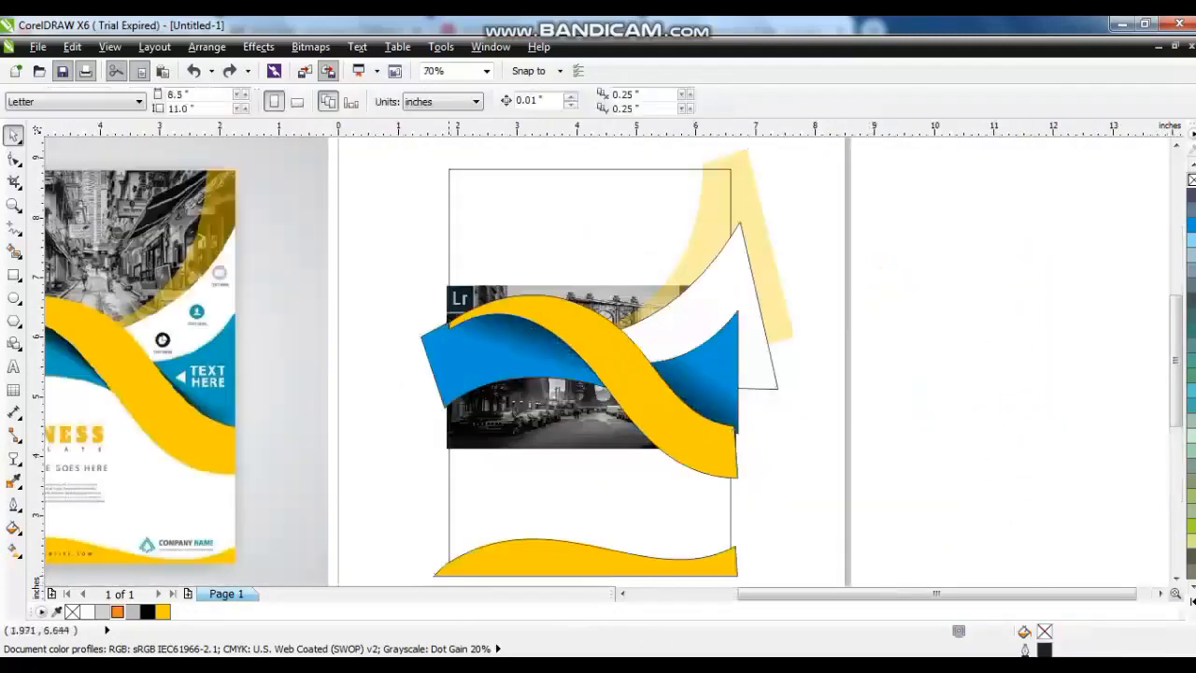
drag(445, 285, 448, 168)
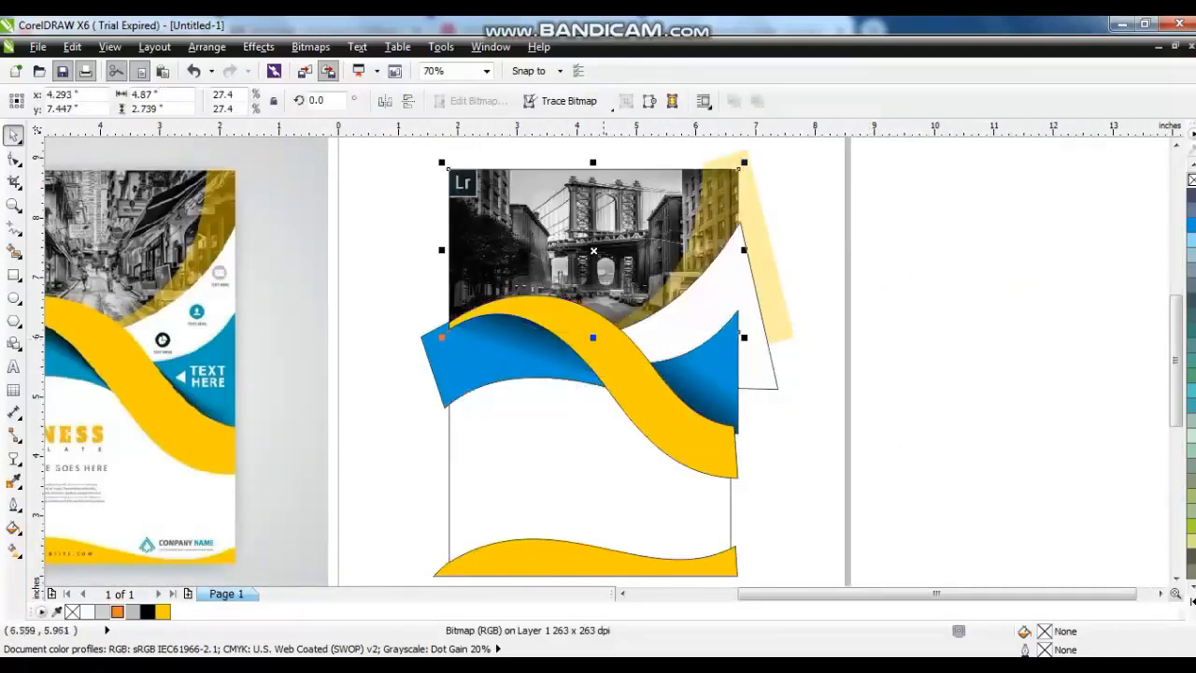
Enlarge the street photo to about 5.86 inches wide, extending it beyond the cover rectangle's upper left corner
scroll(559, 284, down, 2)
drag(493, 216, 473, 205)
drag(474, 315, 460, 321)
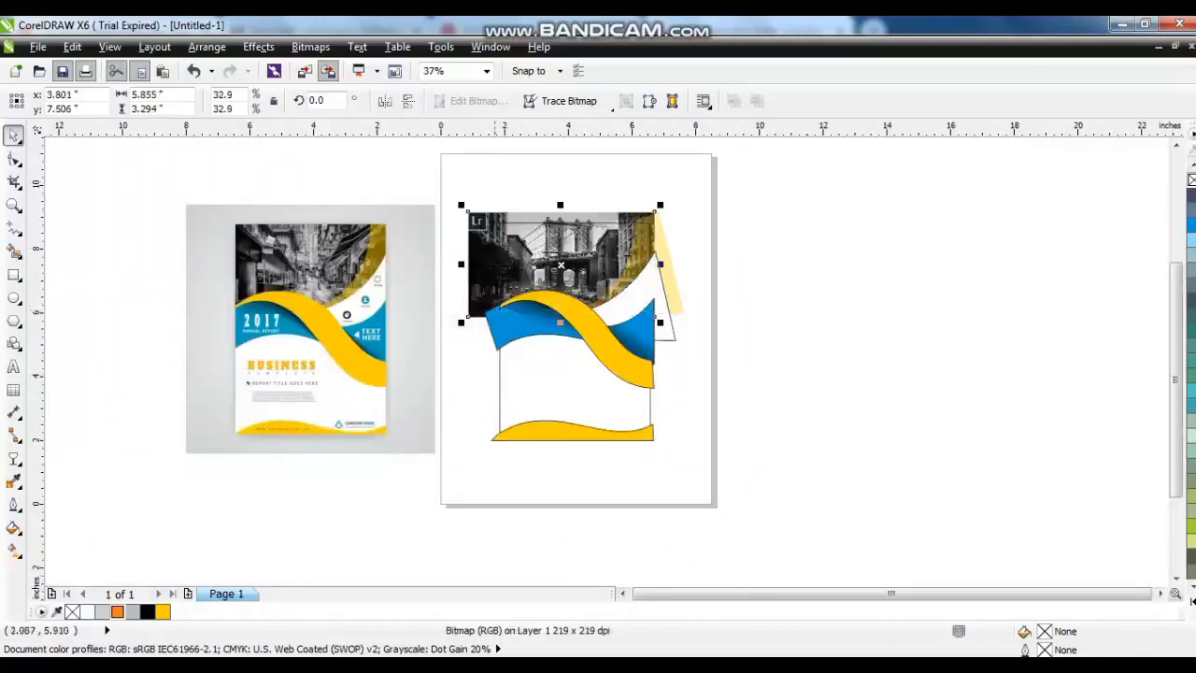
PowerClip the street photo inside the cover rectangle
right_click(472, 267)
click(537, 27)
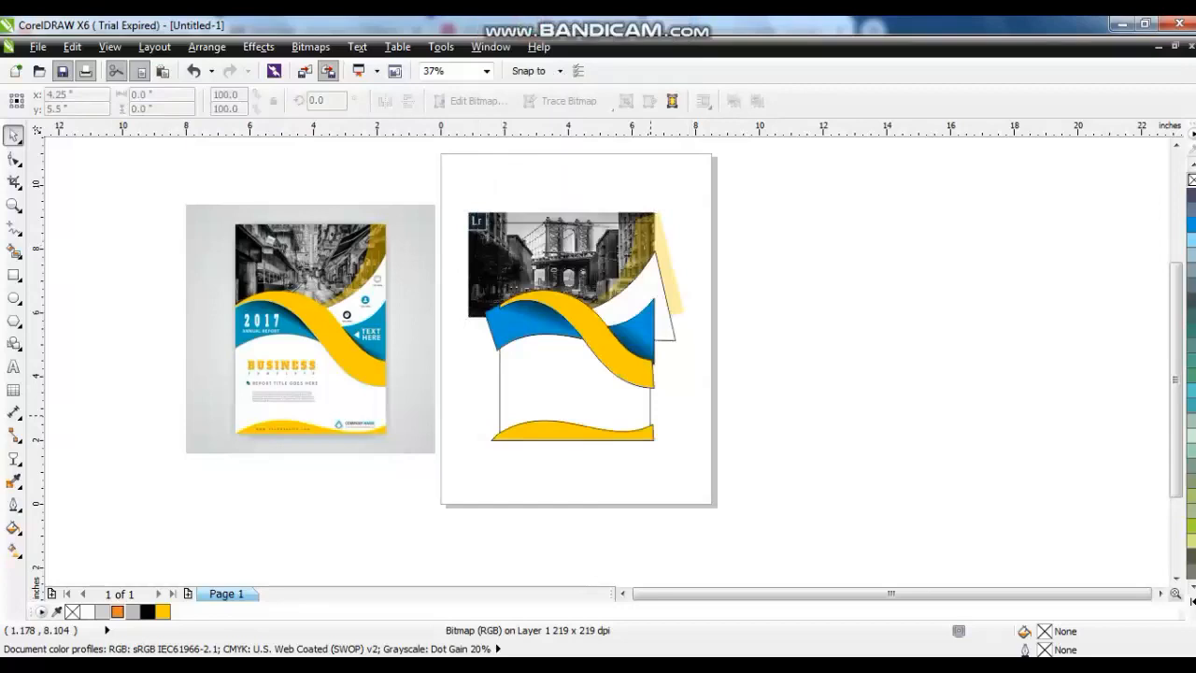
click(650, 415)
click(747, 415)
Remove the outlines from all six wave and band shapes and PowerClip them inside the cover rectangle
drag(752, 210, 467, 474)
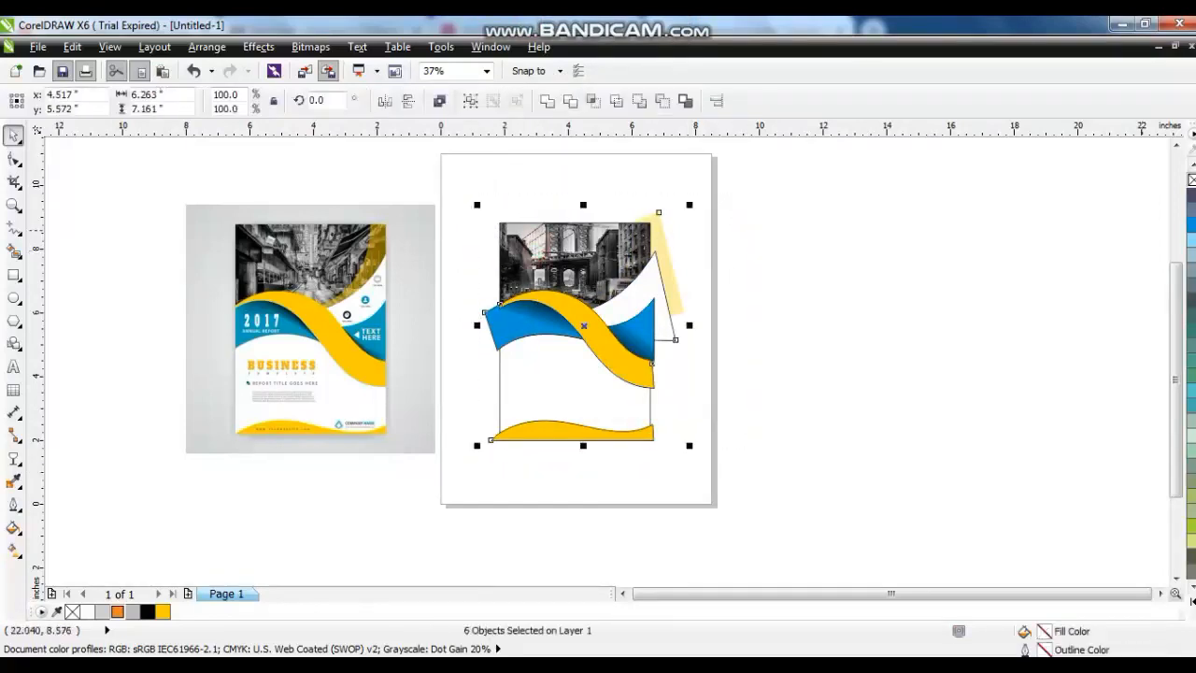
right_click(1190, 179)
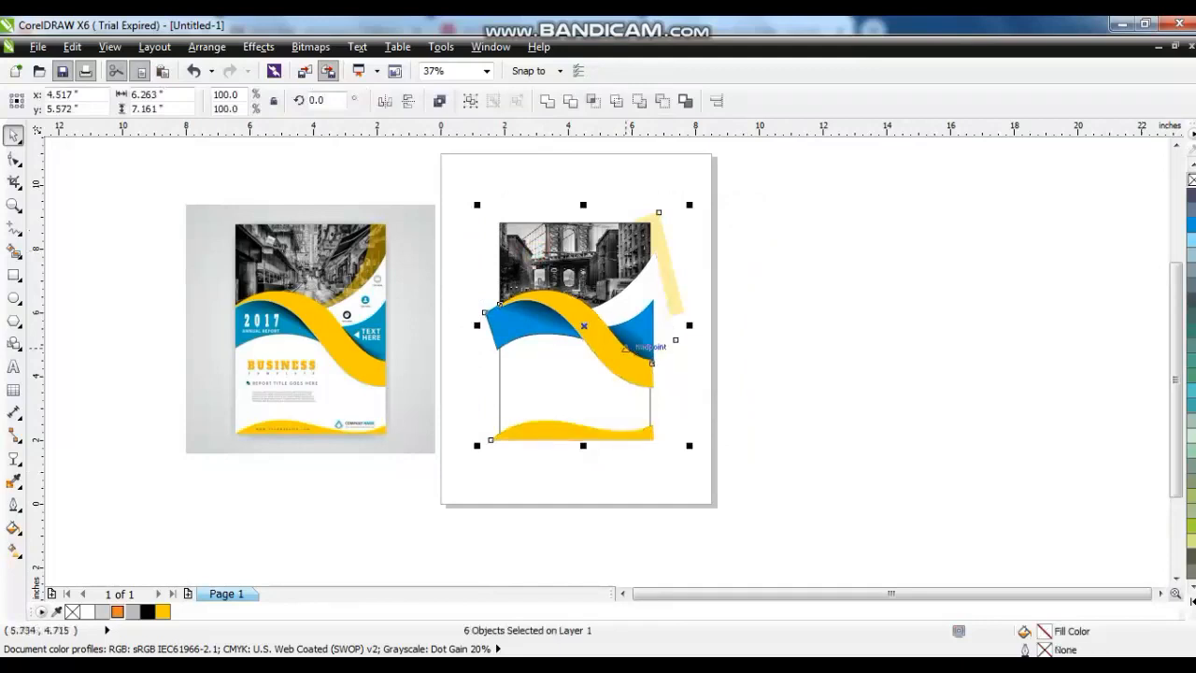
right_click(617, 345)
click(664, 29)
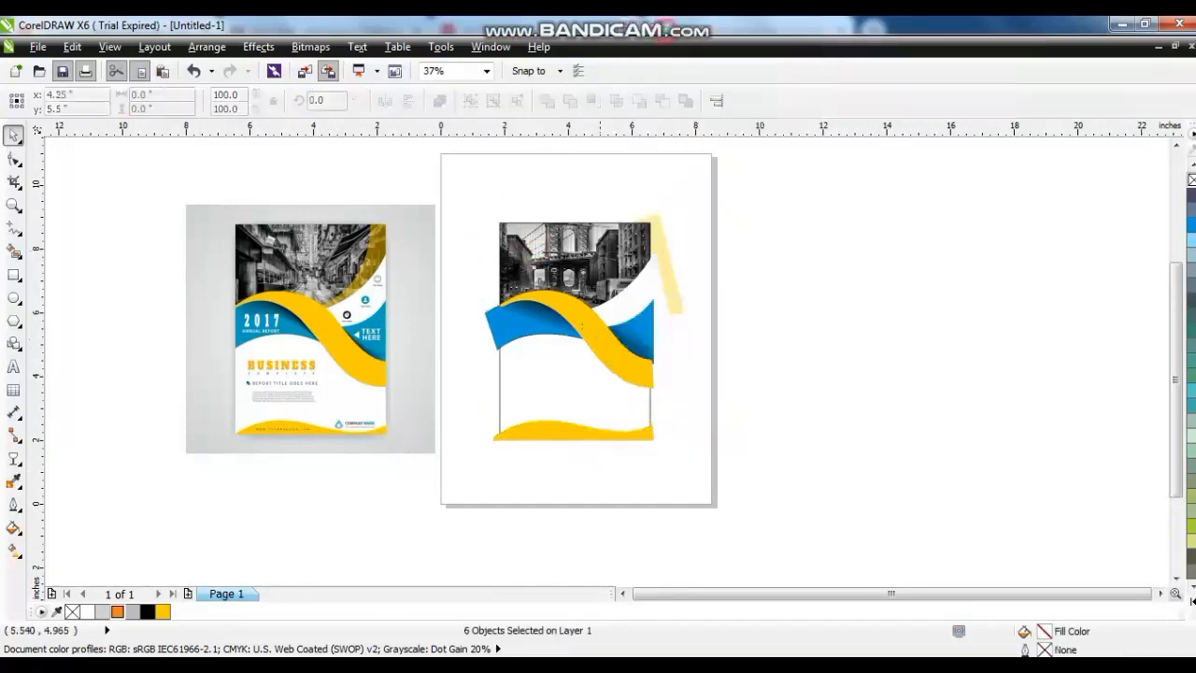
click(576, 325)
Examine the clipped cover artwork side by side with the reference design
drag(723, 214, 168, 483)
key(shift+F2)
click(927, 306)
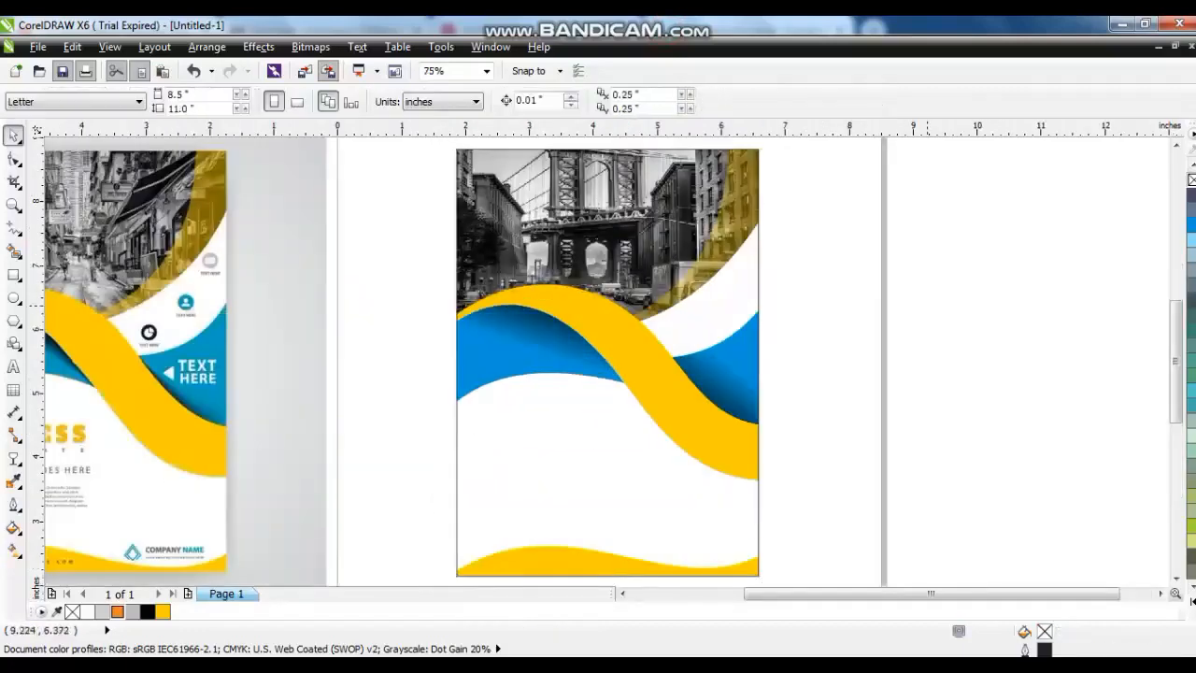
click(648, 369)
key(F3)
shift+click(427, 396)
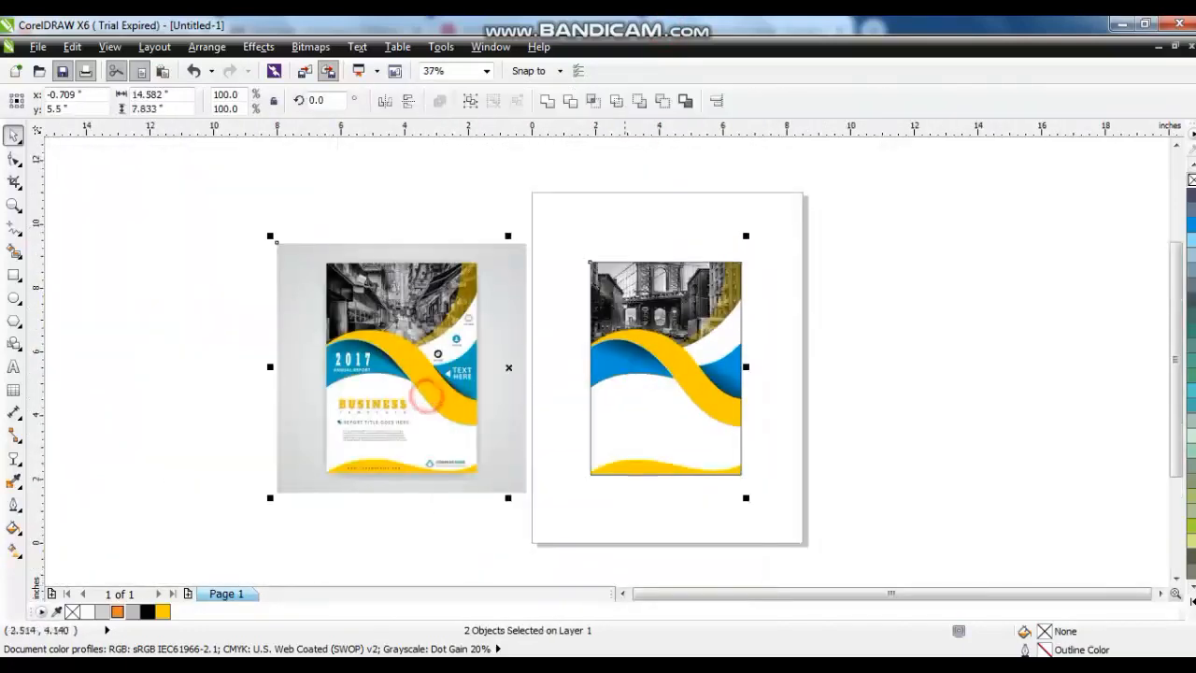
key(shift+F2)
click(658, 409)
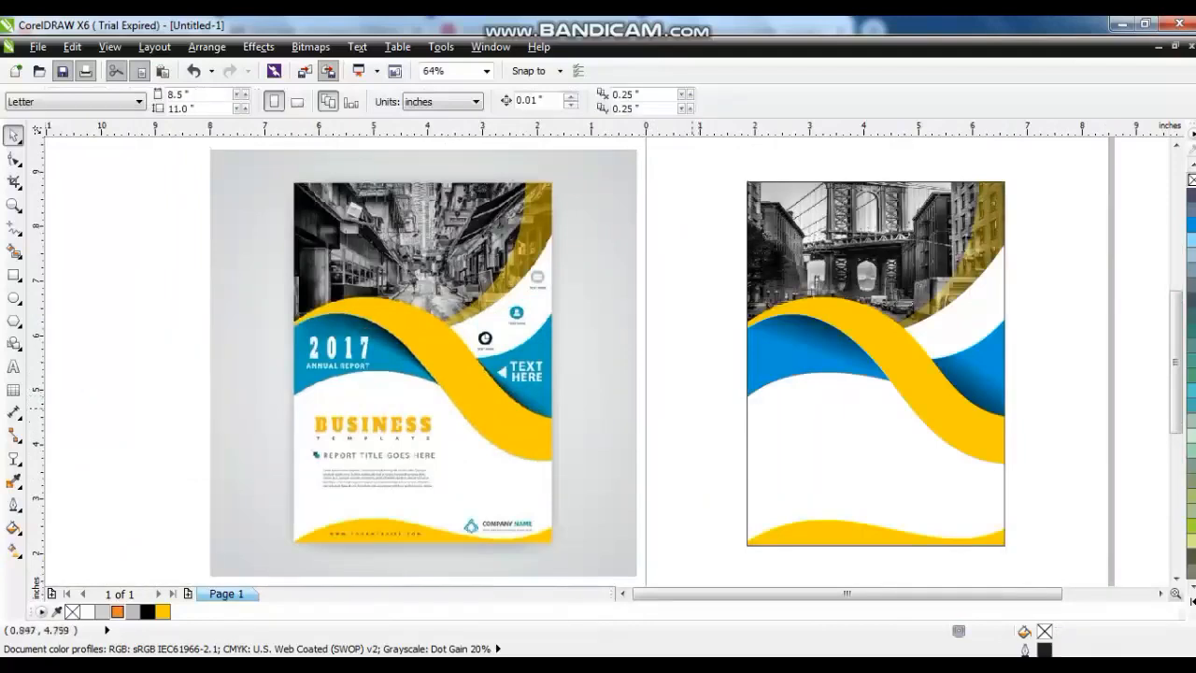
Add the artistic text "BUSINESS" in the empty area to the left of the reference image
click(13, 366)
click(75, 347)
text(BUSINESS)
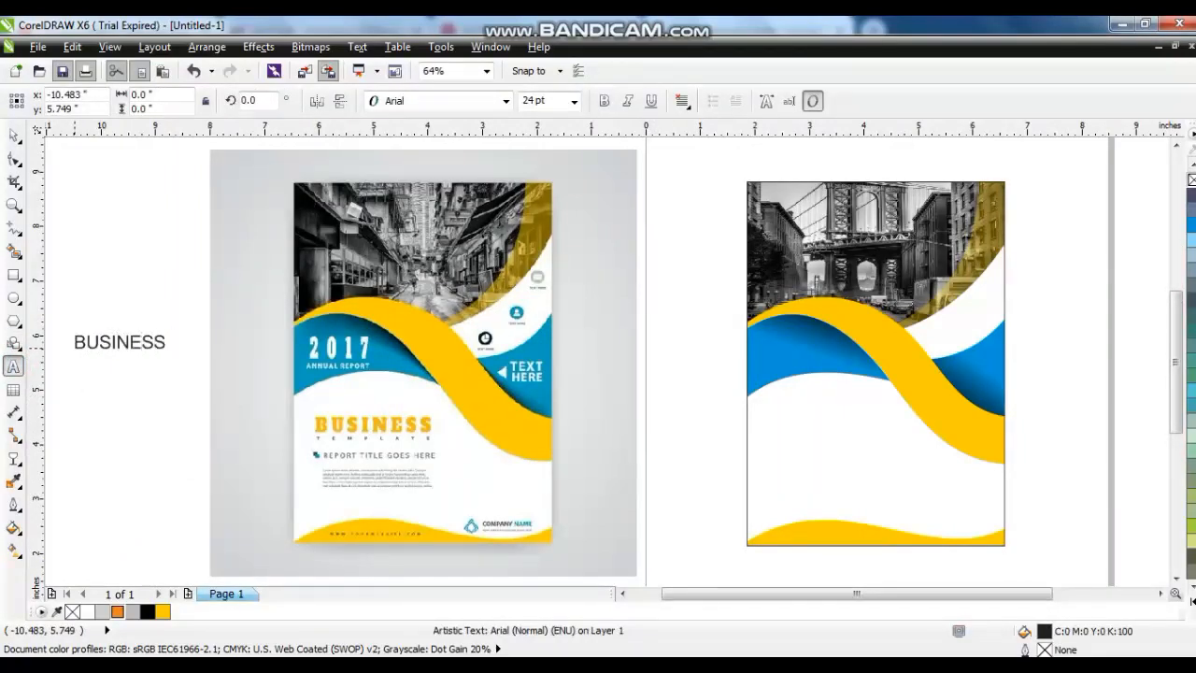
click(13, 136)
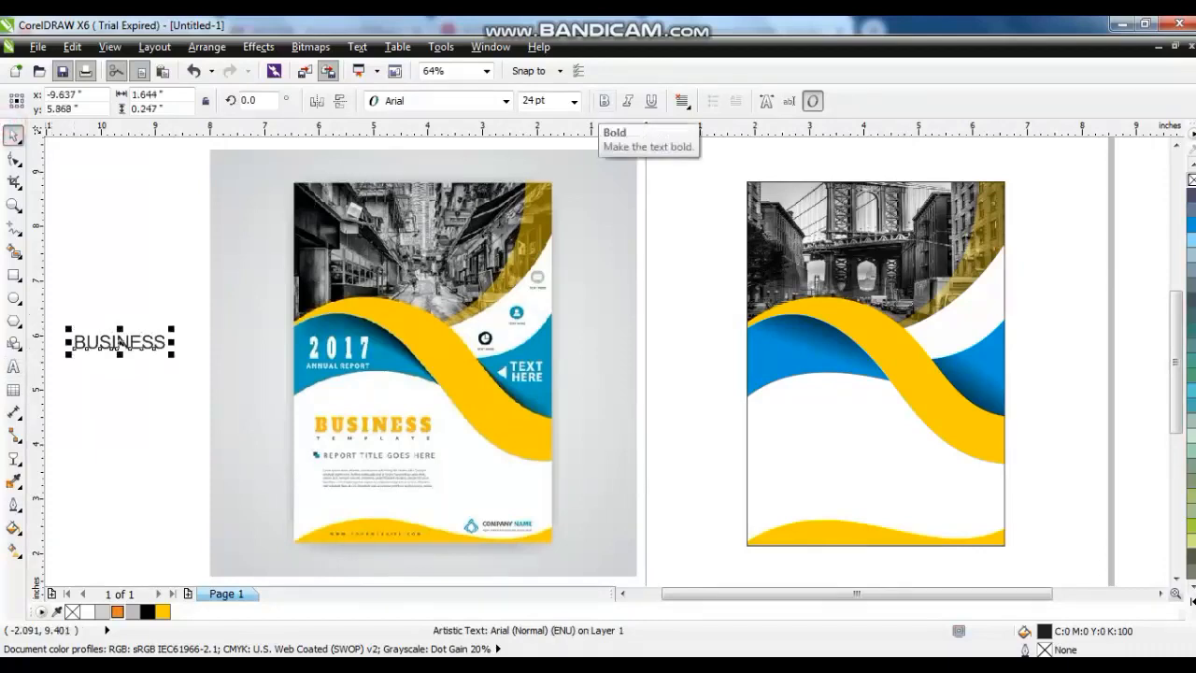
Open the font choices for the BUSINESS text
click(506, 101)
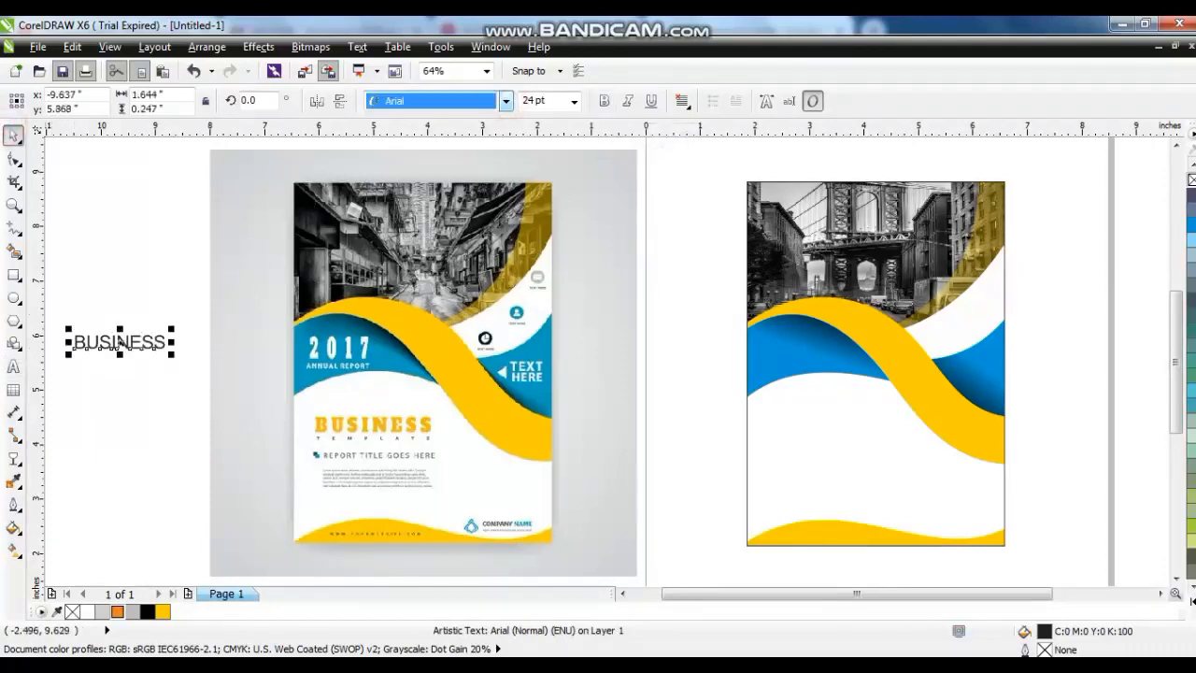